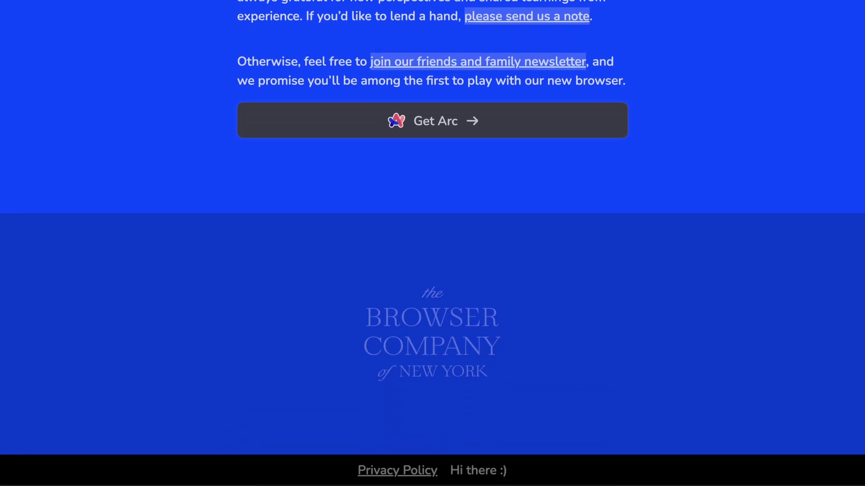
Open the Get Arc page from The Browser Company's site and read through the product introduction
left_click(462, 123)
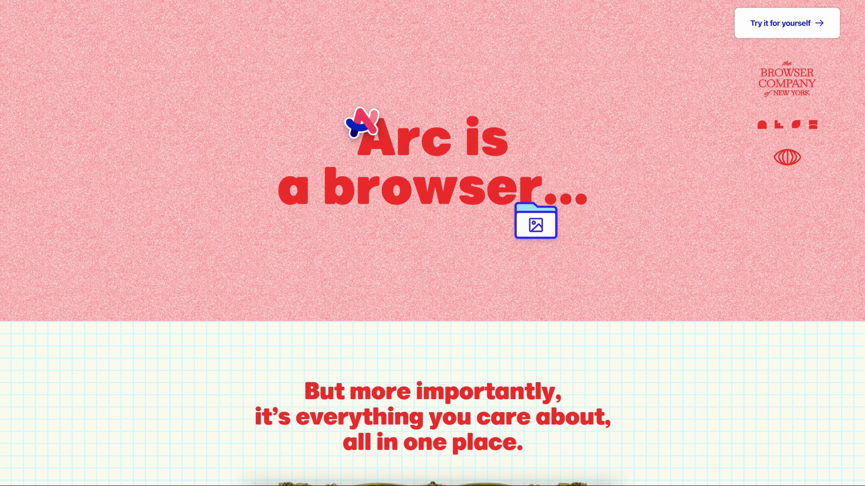
scroll(432, 244, "down", 8)
scroll(432, 244, "down", 10)
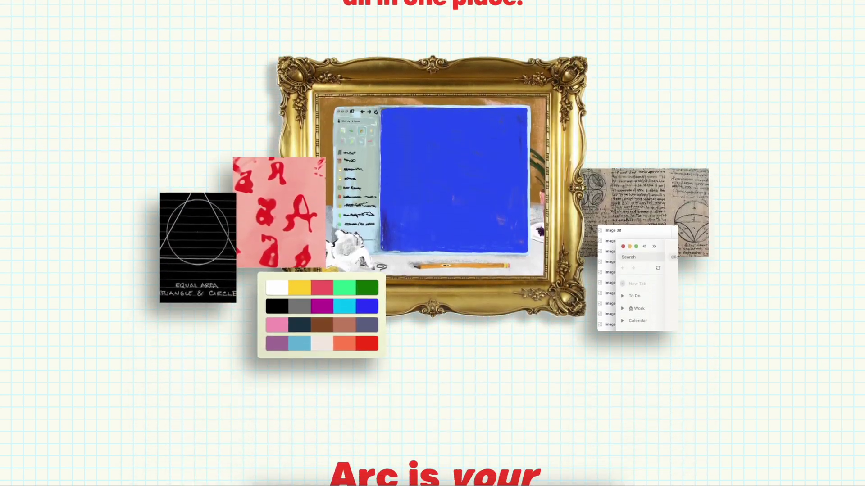
scroll(433, 243, "down", 2)
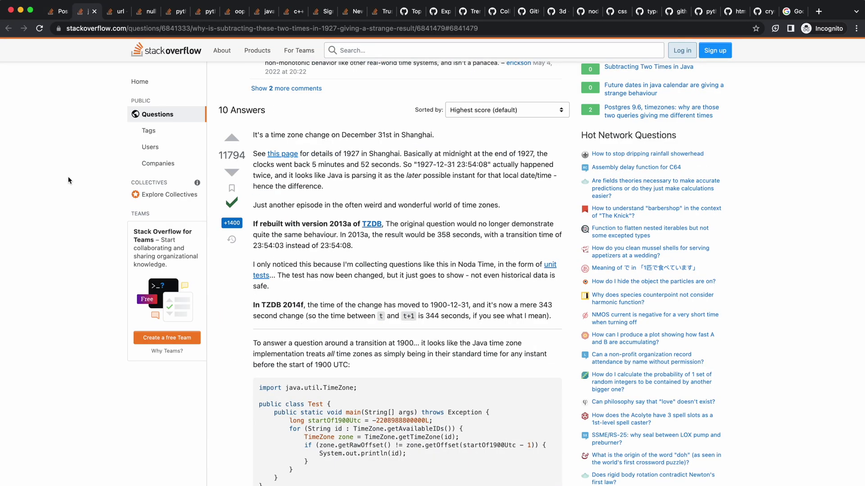
Look through the open Stack Overflow question tabs up to the All Questions page
key("ctrl+Tab")
key("ctrl+Tab")
key("ctrl+Tab")
key("ctrl+Tab")
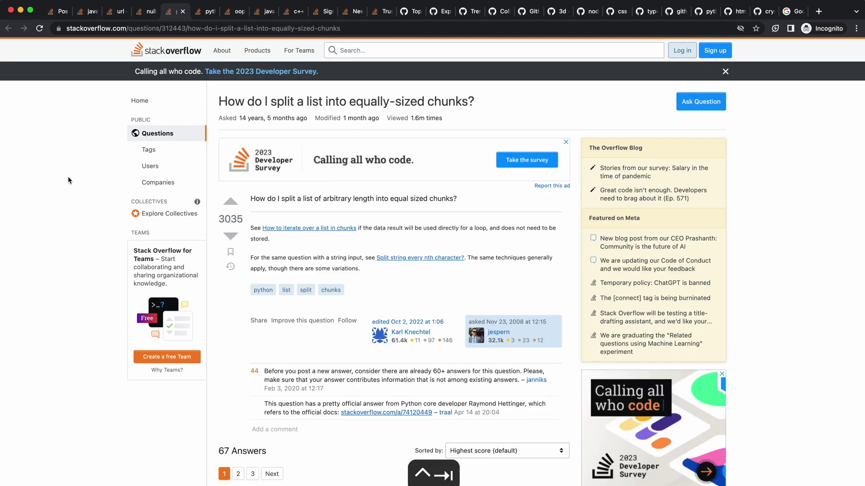
key("ctrl+shift+Tab")
key("ctrl+Tab")
key("ctrl+Tab")
key("ctrl+Tab")
key("ctrl+Tab")
key("ctrl+Tab")
key("ctrl+Tab")
key("ctrl+Tab")
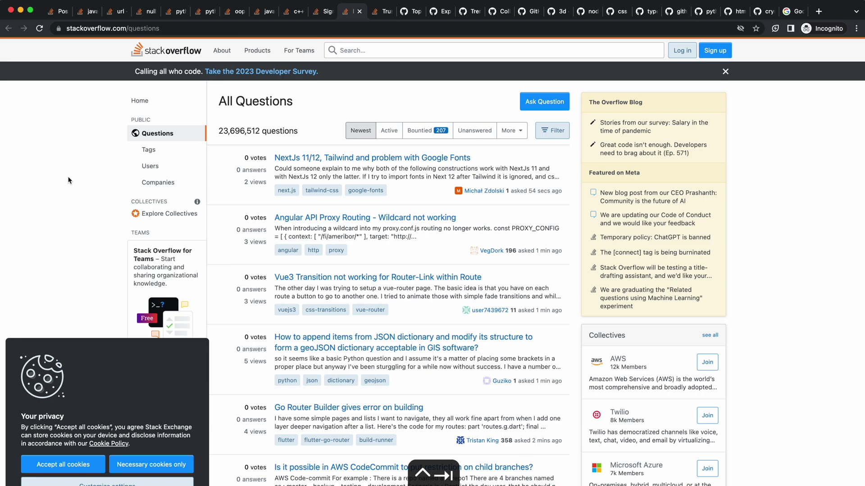
Look through the open GitHub tabs, including Trending, Node.js and Explore, and return to the Topics page
key("ctrl+Tab")
key("ctrl+Tab")
key("ctrl+Tab")
key("ctrl+Tab")
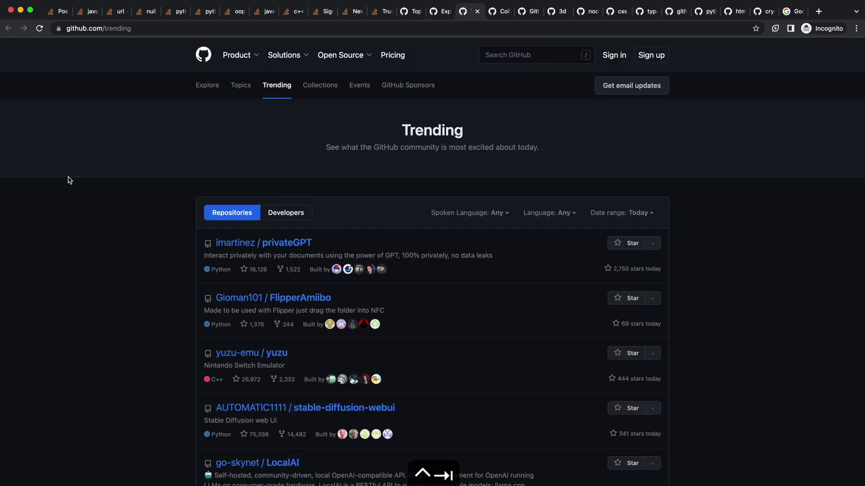
key("ctrl+Tab")
key("ctrl+Tab")
key("ctrl+Tab")
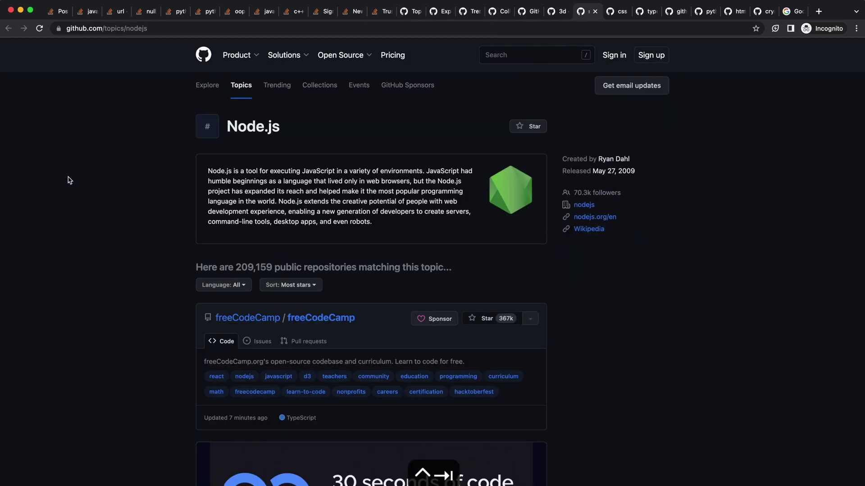
key("ctrl+shift+Tab")
key("ctrl+shift+Tab")
key("ctrl+shift+Tab")
key("ctrl+shift+Tab")
key("ctrl+shift+Tab")
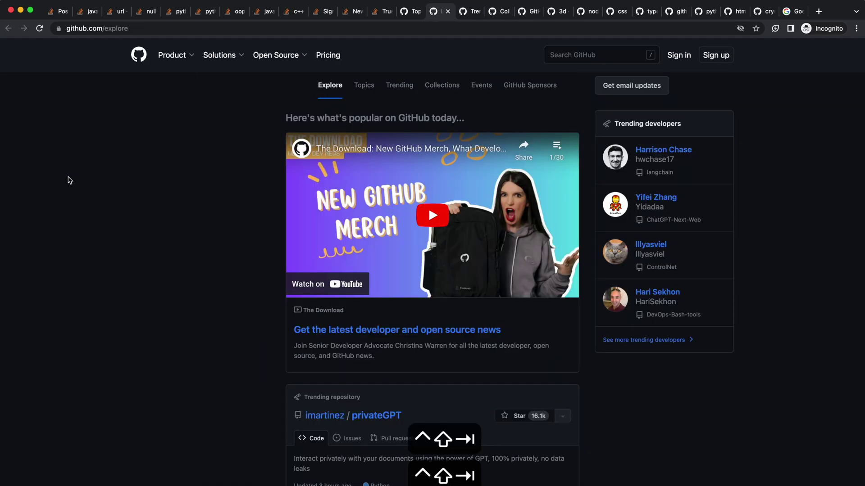
key("ctrl+shift+Tab")
scroll(260, 382, "down", 5)
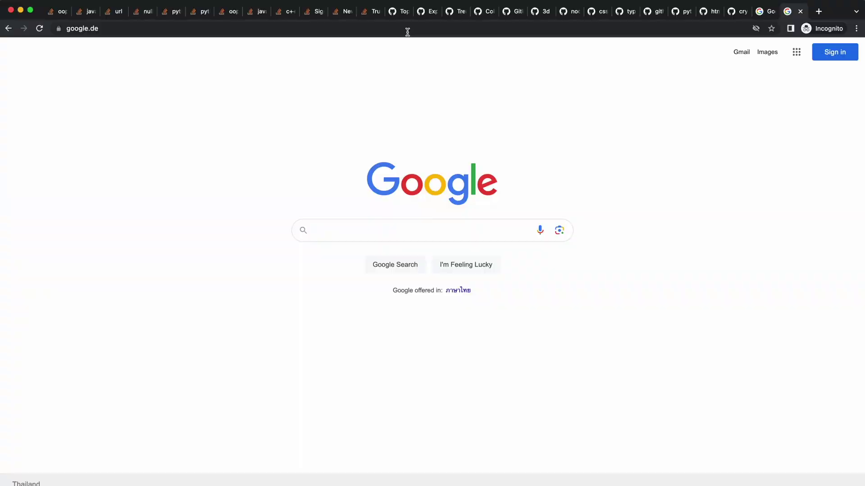
Switch from the Chrome window to the Arc browser with its Getting Started page
left_click(407, 31)
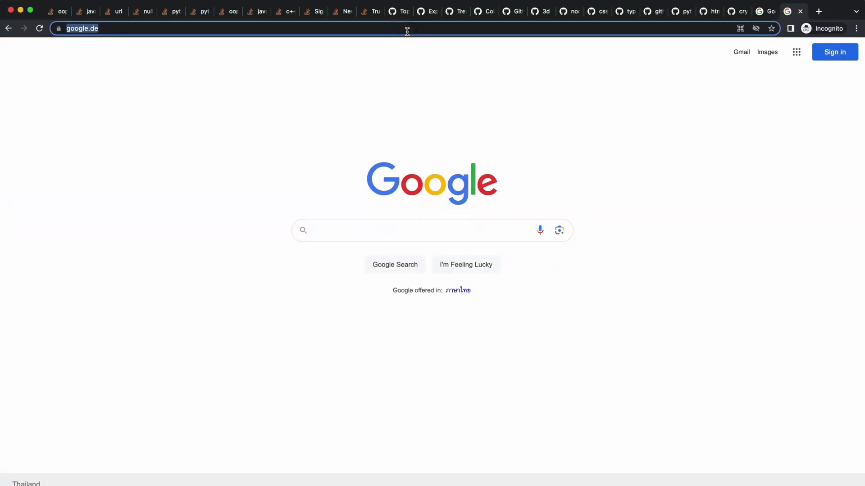
left_click(301, 48)
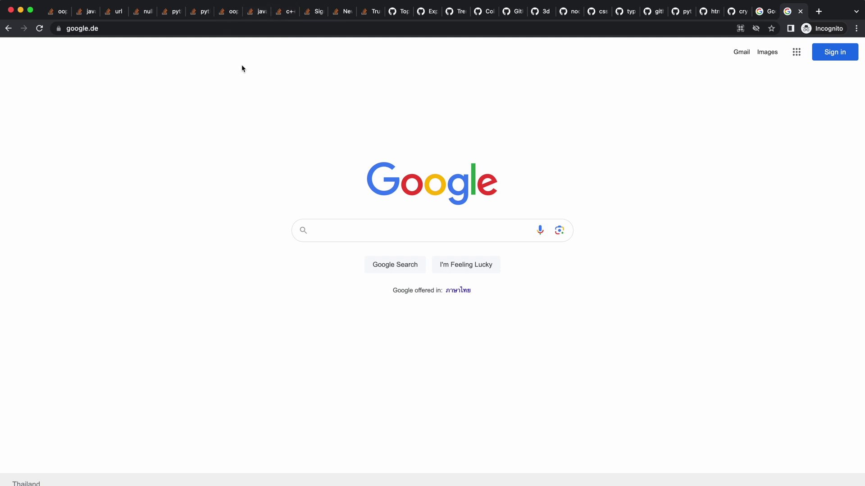
left_click(191, 25)
key("super+Tab")
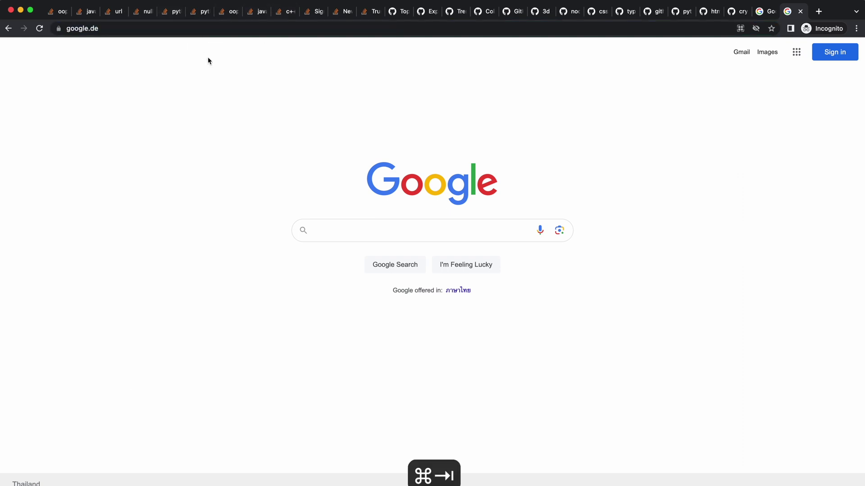
key("super+Tab")
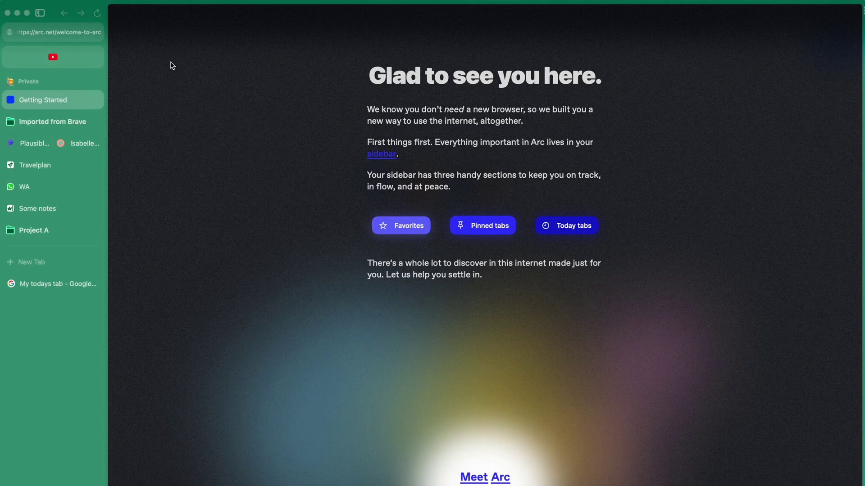
Expand the pinned Project A folder, view its YouTube channel and GitHub repository tabs, and collapse the folder
mouse_move(401, 227)
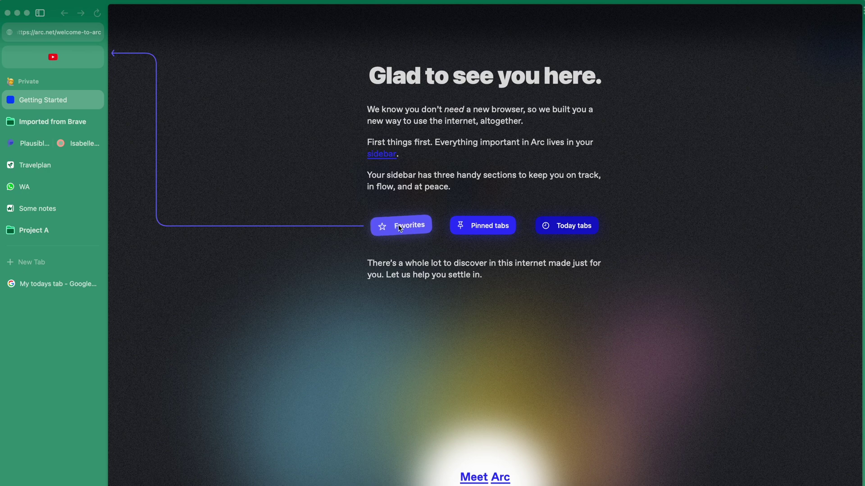
mouse_move(471, 234)
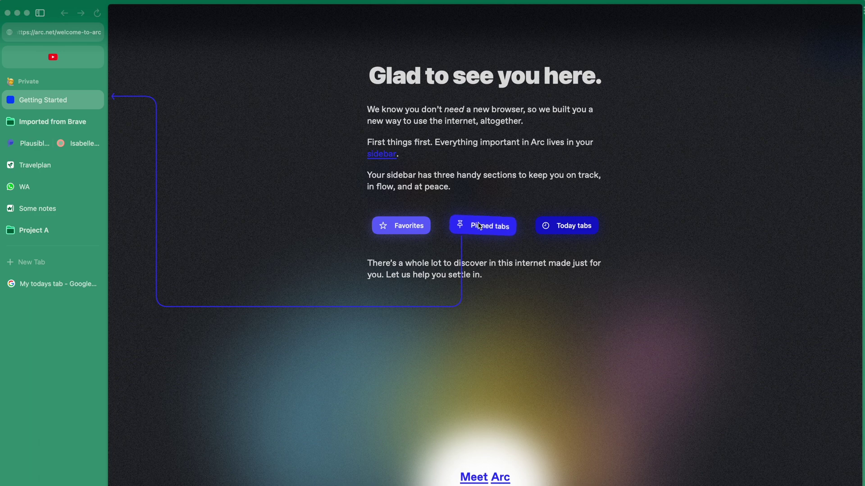
left_click(47, 234)
left_click(40, 251)
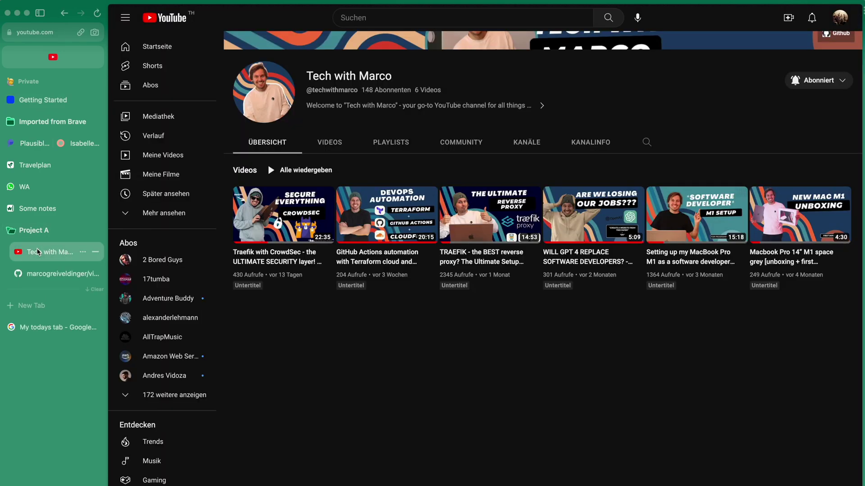
left_click(40, 278)
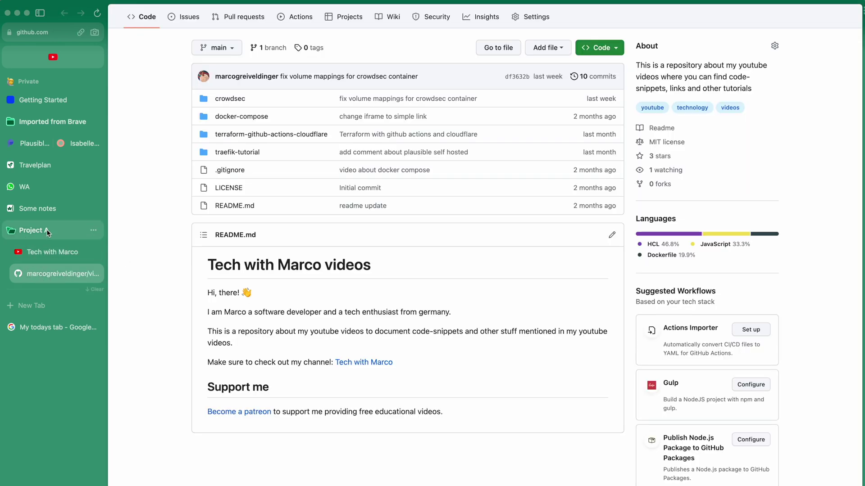
left_click(31, 230)
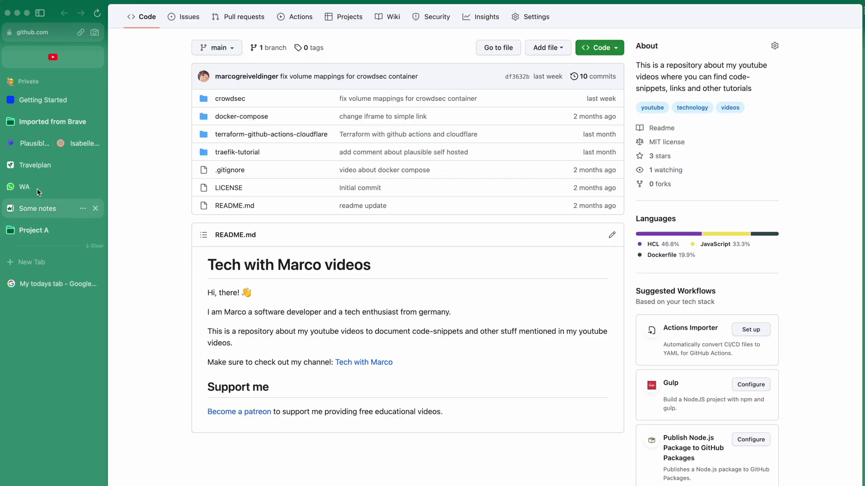
Return to the Getting Started page, check where Today tabs are located, and open the My todays tab Google search
left_click(41, 103)
mouse_move(585, 228)
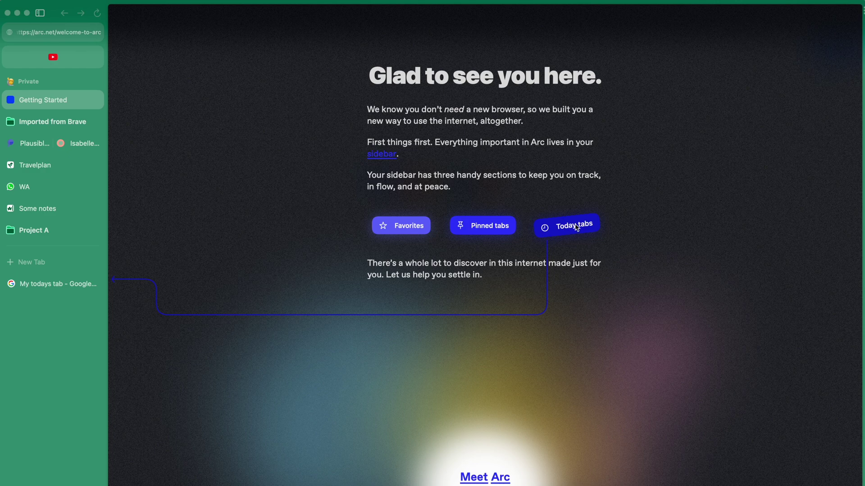
left_click(51, 287)
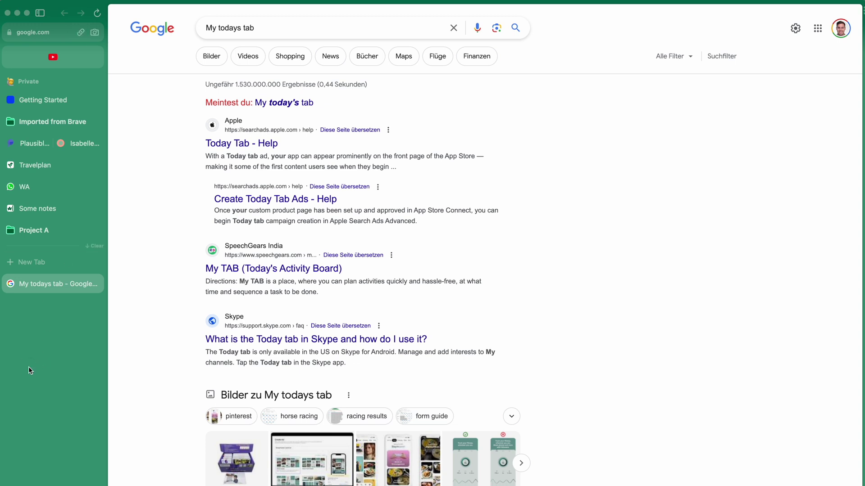
Hide the sidebar to look over the Google search results at full width, and show the sidebar again
key("super+s")
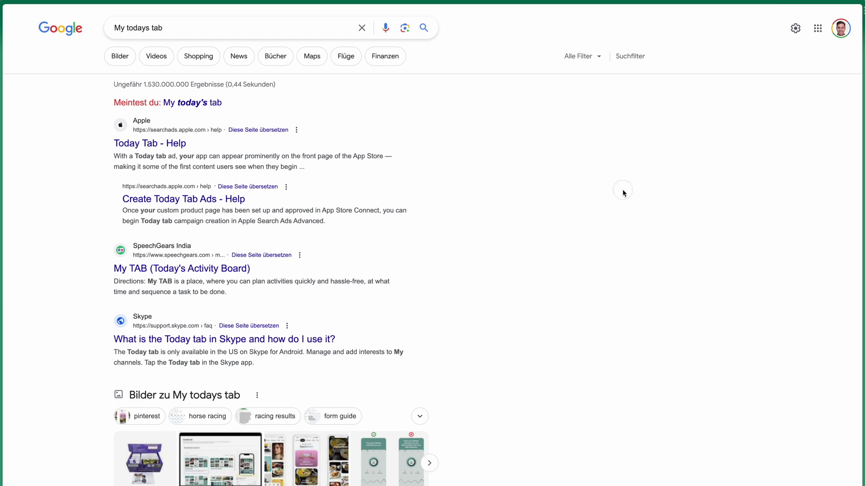
scroll(623, 193, "down", 5)
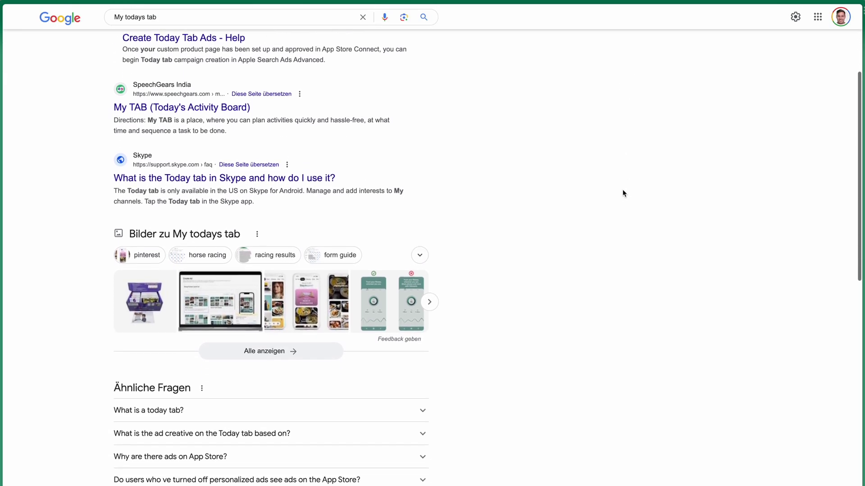
scroll(623, 194, "up", 6)
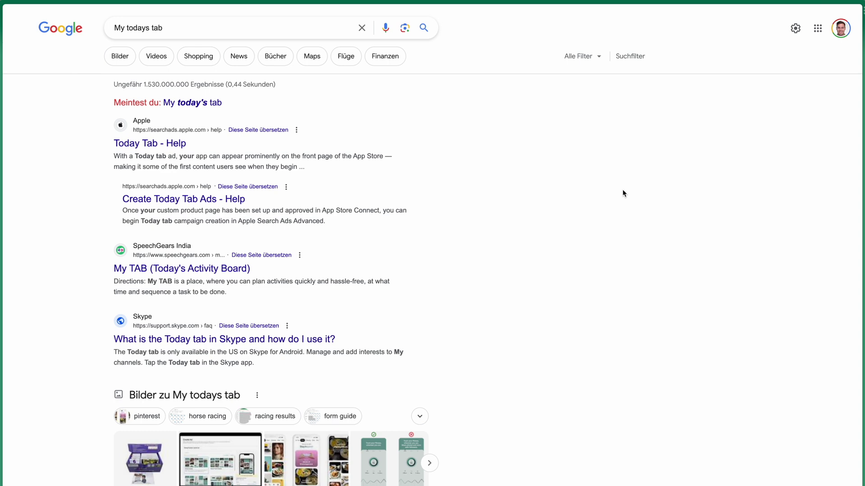
key("super+s")
Open the YouTube favorite's home page and browse the video feed with the sidebar hidden
left_click(55, 58)
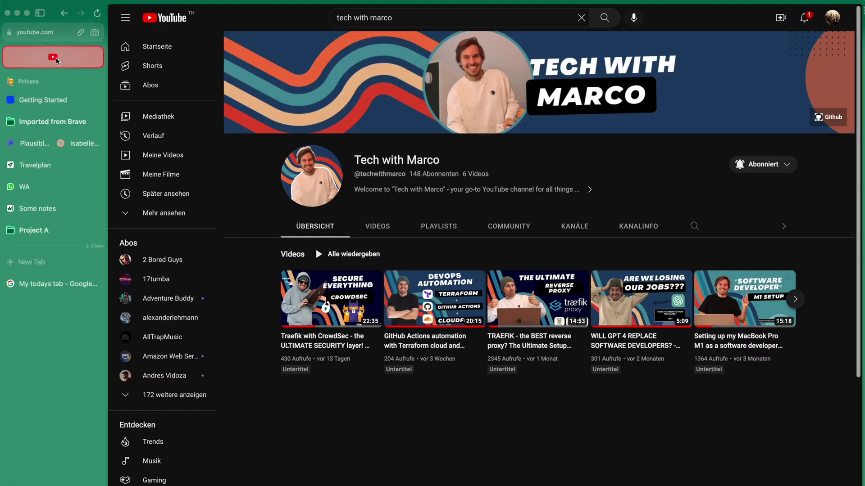
left_click(180, 17)
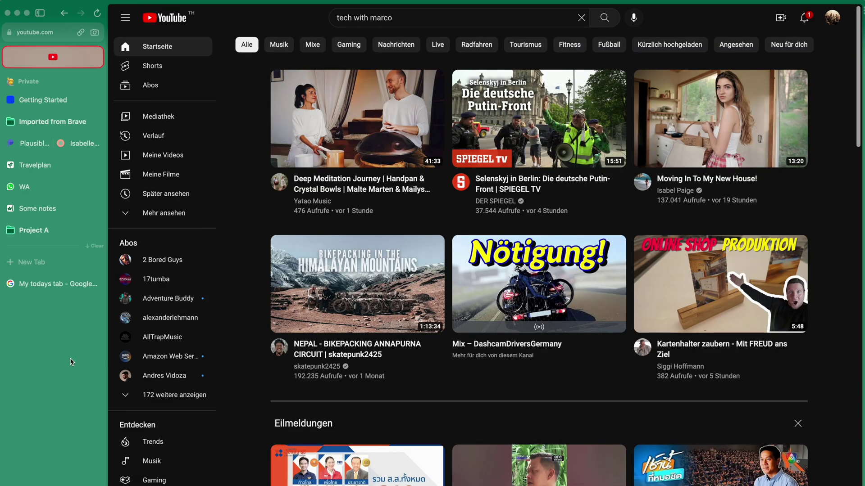
key("super+s")
scroll(208, 389, "down", 6)
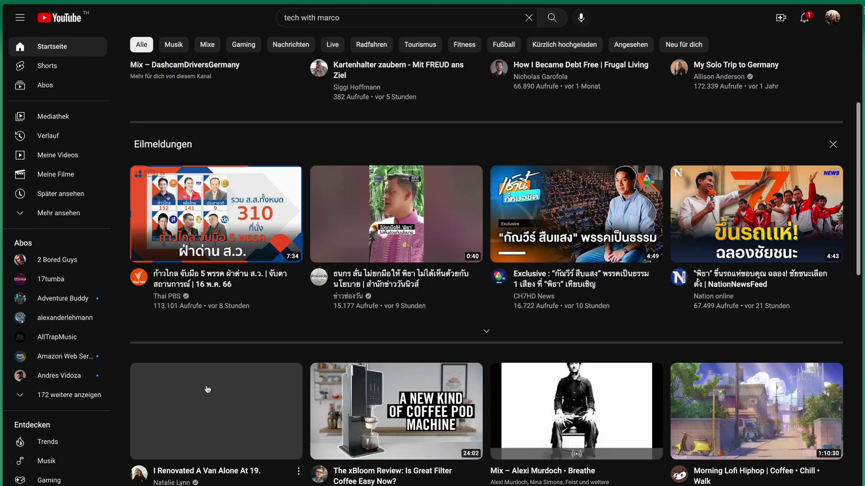
scroll(212, 396, "up", 6)
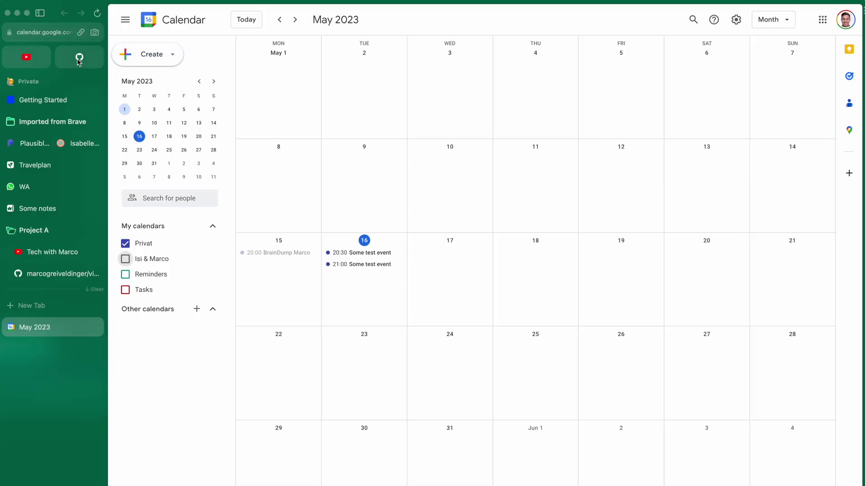
Add the May 2023 Google Calendar tab to the favorites beside YouTube and GitHub
left_click(51, 77)
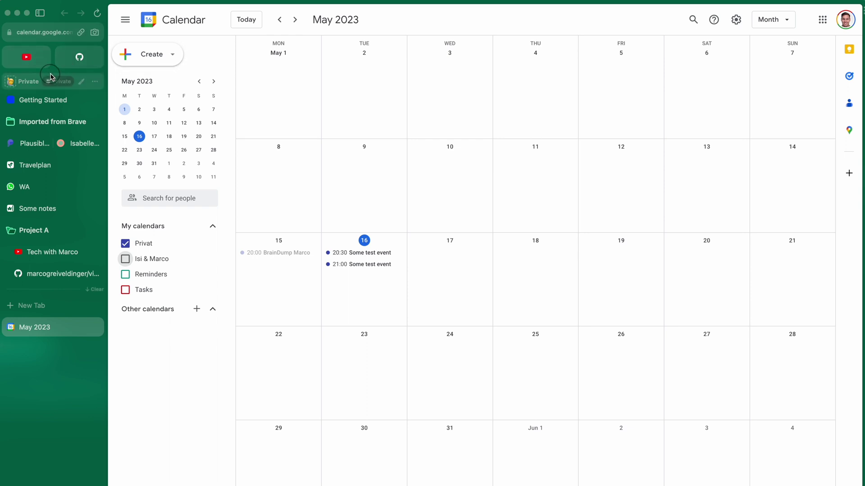
left_click_drag(50, 337, 90, 58)
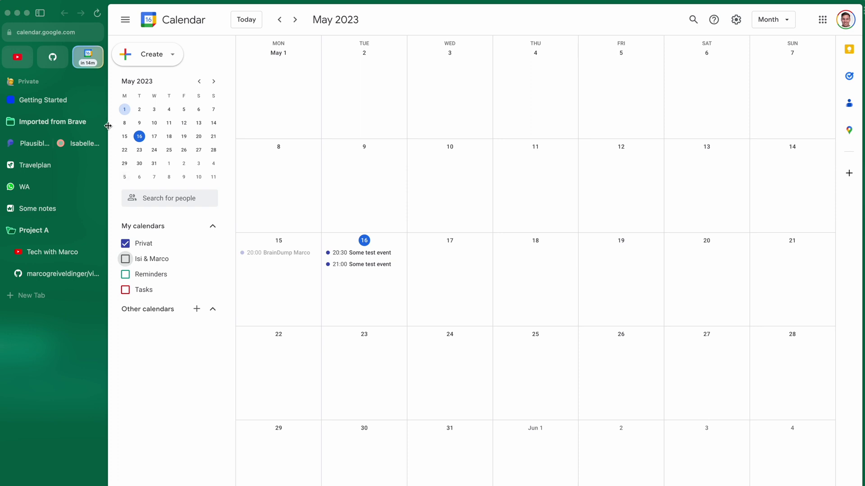
Preview the upcoming events of the Google Calendar favorite and open the 9 PM "Some test event"
mouse_move(88, 55)
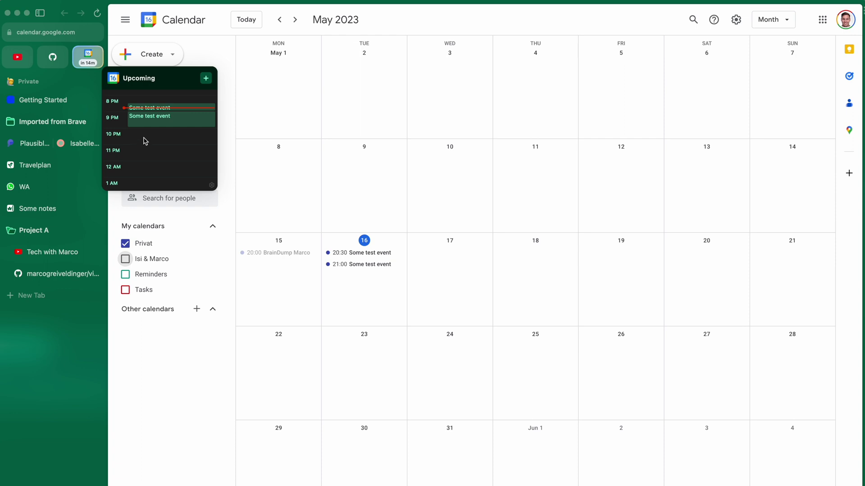
left_click(163, 121)
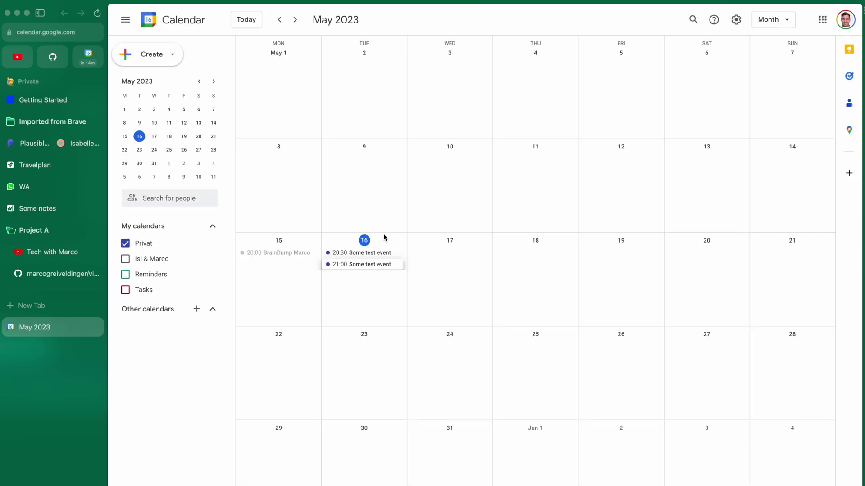
key("Return")
Review which sites show Arc previews in the General settings and accept the existing preview selection
key("super+comma")
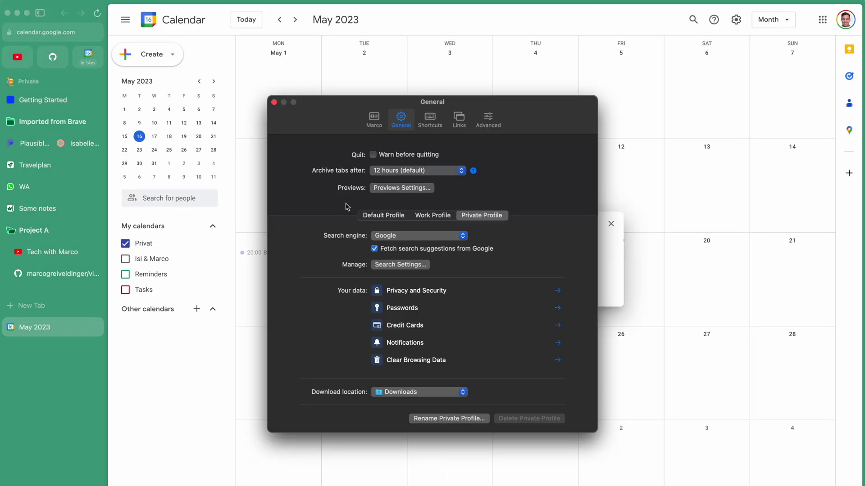
left_click(397, 189)
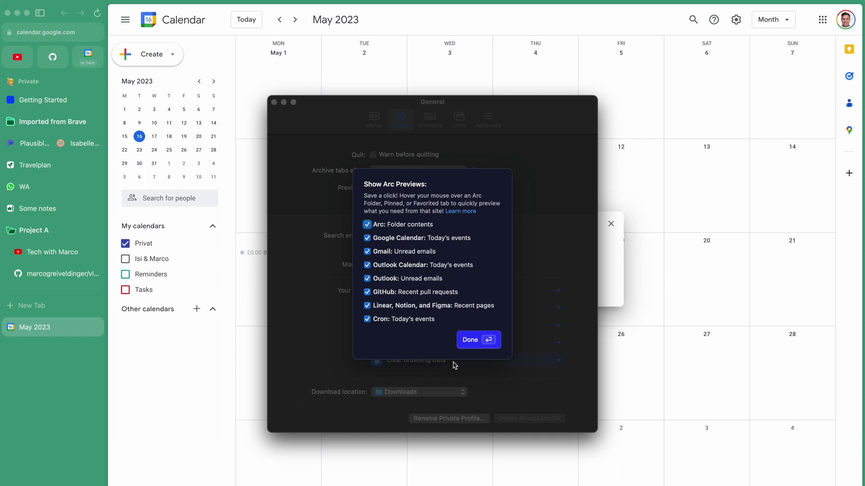
left_click(489, 345)
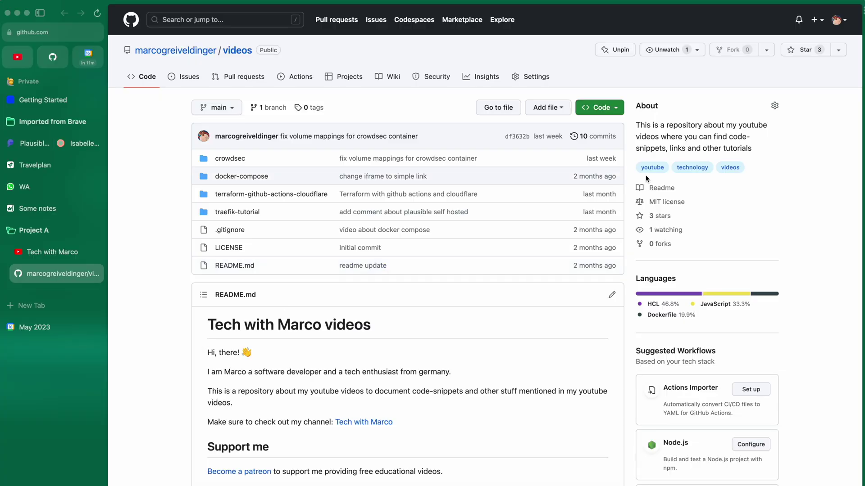
Open the May 2023 Google Calendar tab in a split view beside the GitHub videos repository
mouse_move(859, 25)
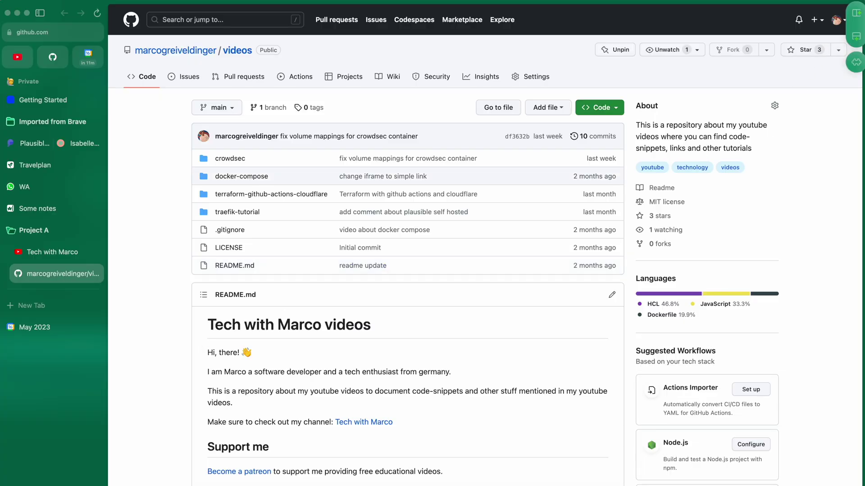
left_click(858, 20)
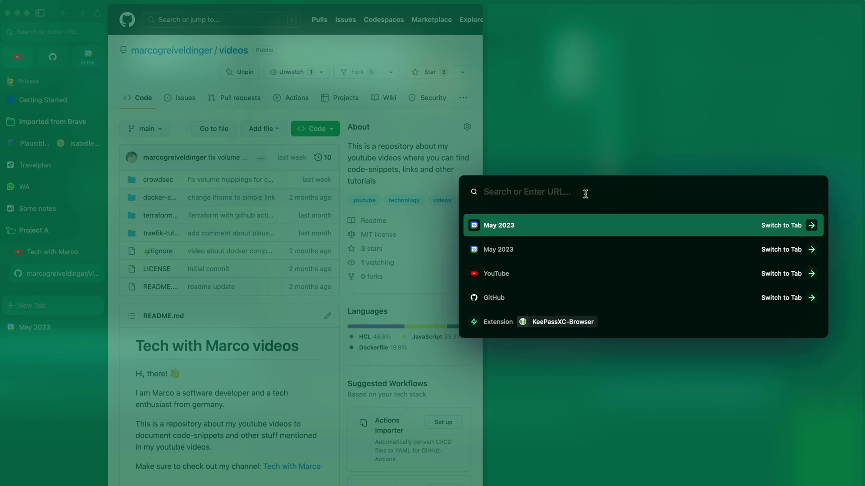
left_click(588, 226)
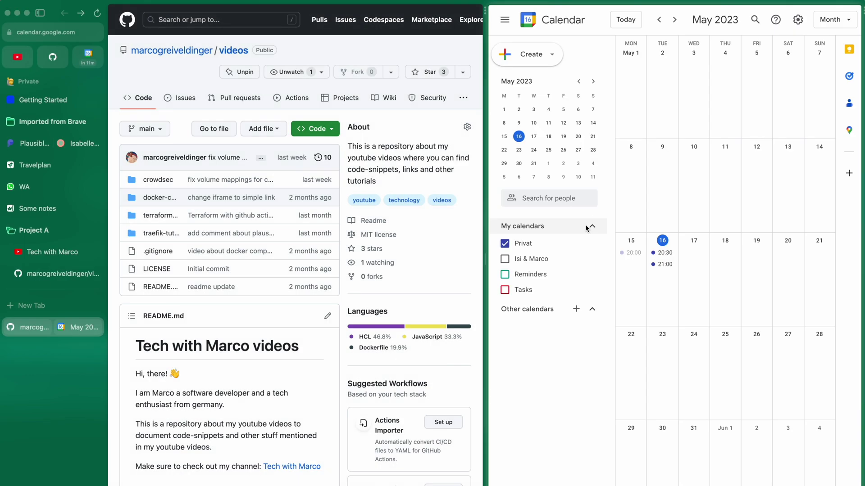
Browse the calendar and repository panes, and pin their split view directly above Travelplan in the sidebar
scroll(656, 196, "down", 2)
scroll(656, 196, "up", 1)
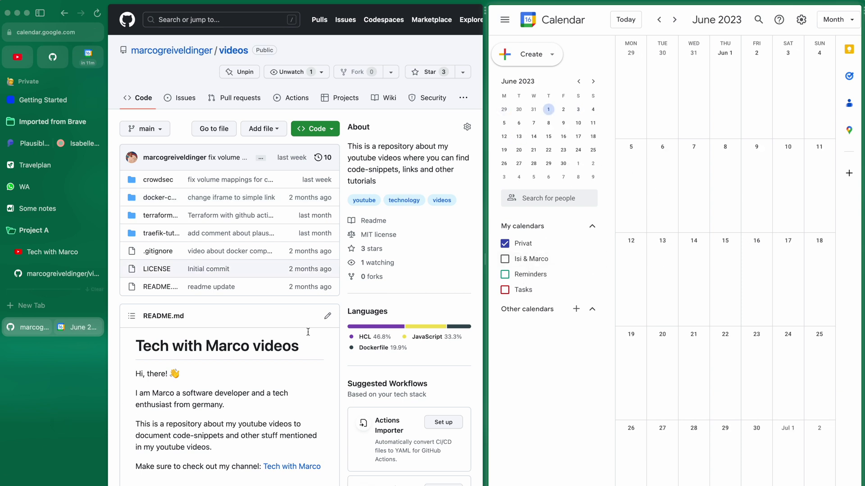
scroll(454, 283, "down", 3)
scroll(455, 283, "down", 1)
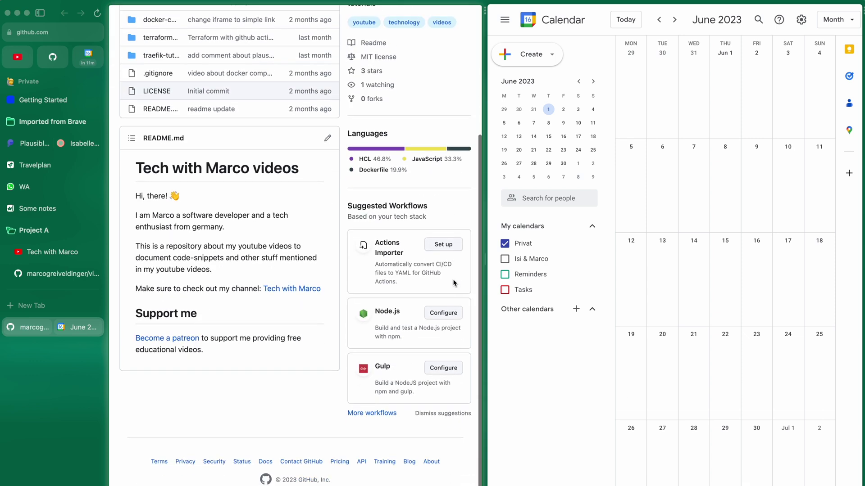
left_click_drag(48, 337, 49, 174)
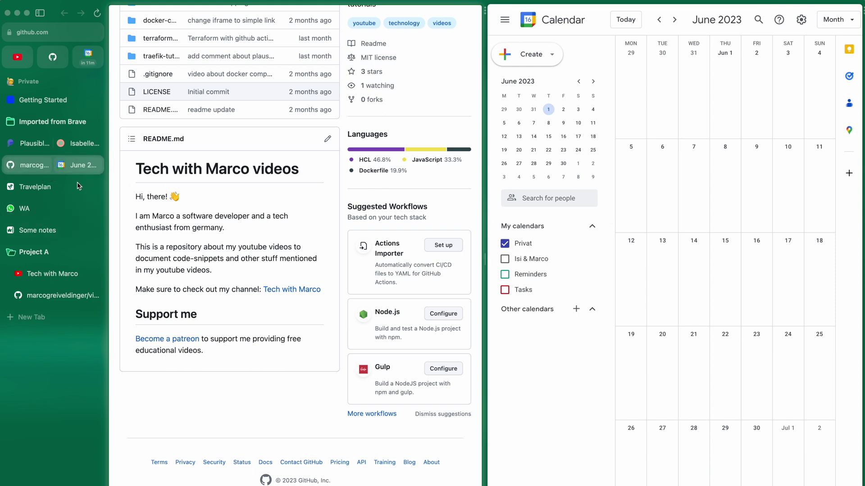
Compare the pinned Plausible split view with the GitHub and calendar one, browse both Plausible-view panes, and return to the GitHub and calendar view
left_click(53, 144)
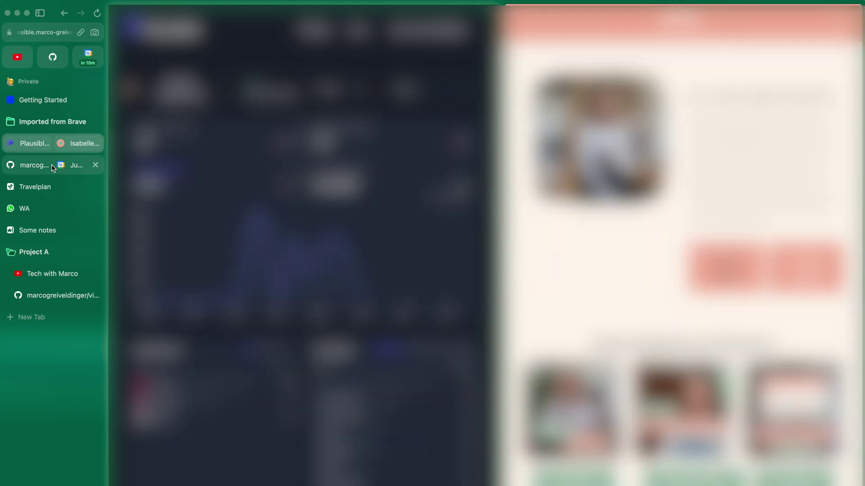
left_click(51, 164)
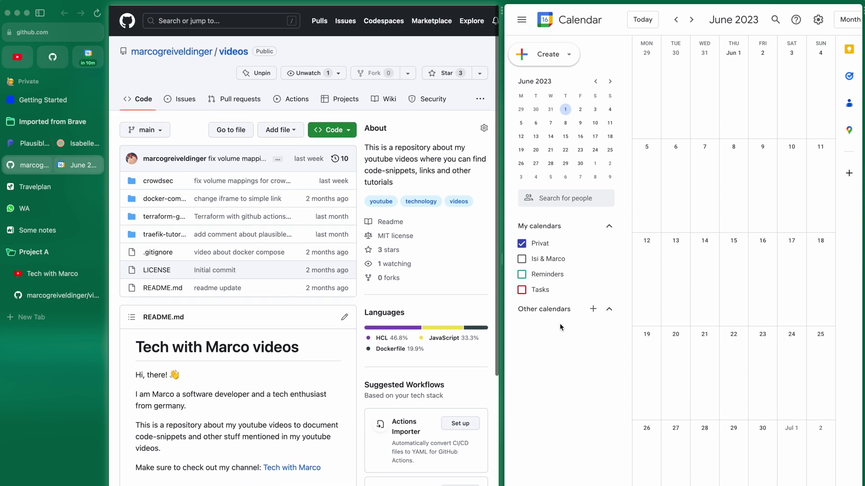
left_click(54, 143)
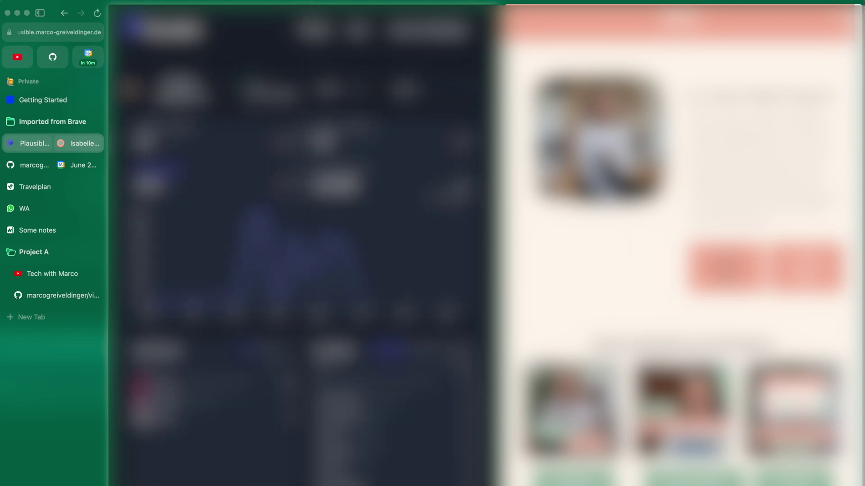
scroll(682, 244, "down", 6)
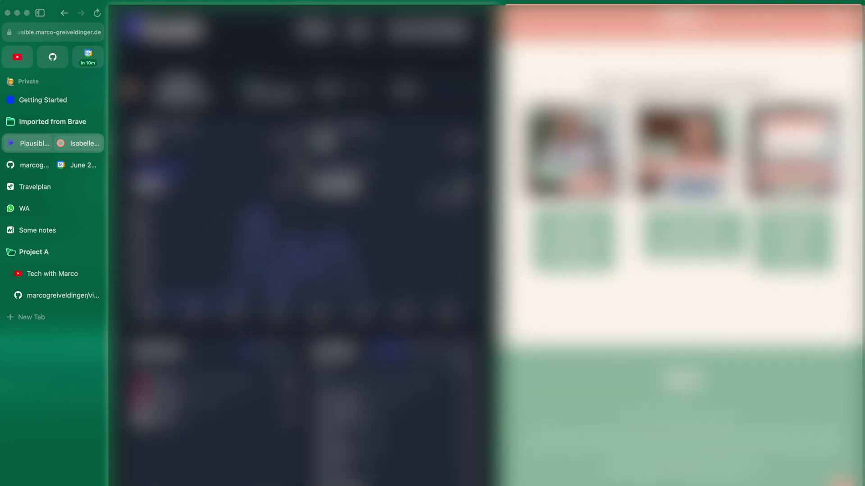
scroll(300, 243, "down", 5)
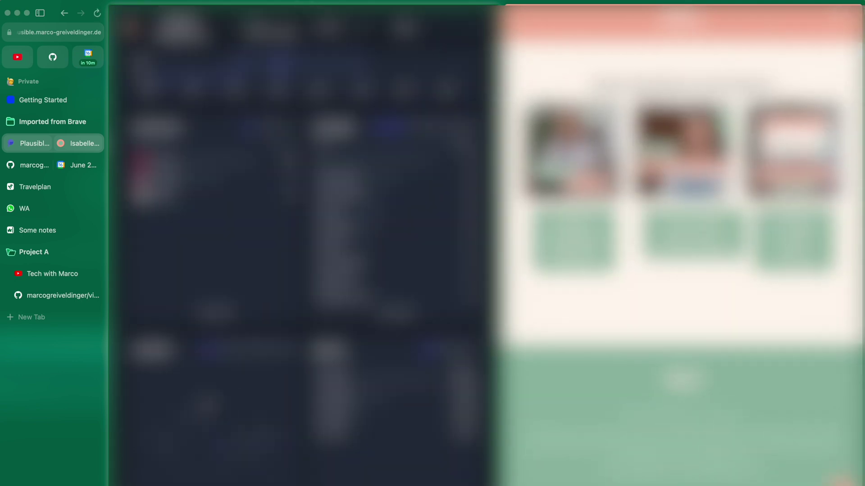
scroll(299, 243, "up", 5)
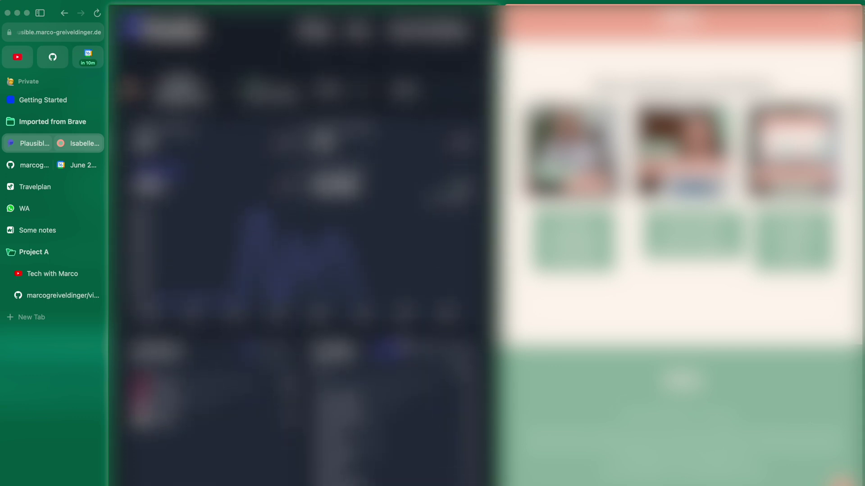
left_click(52, 172)
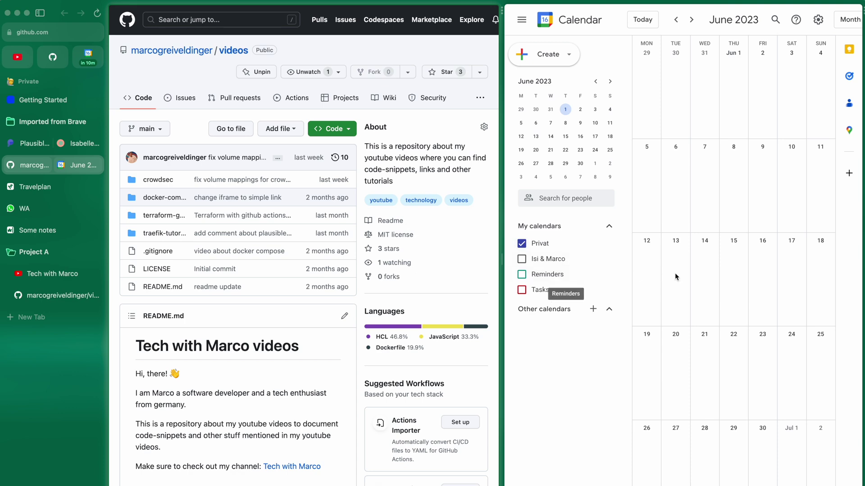
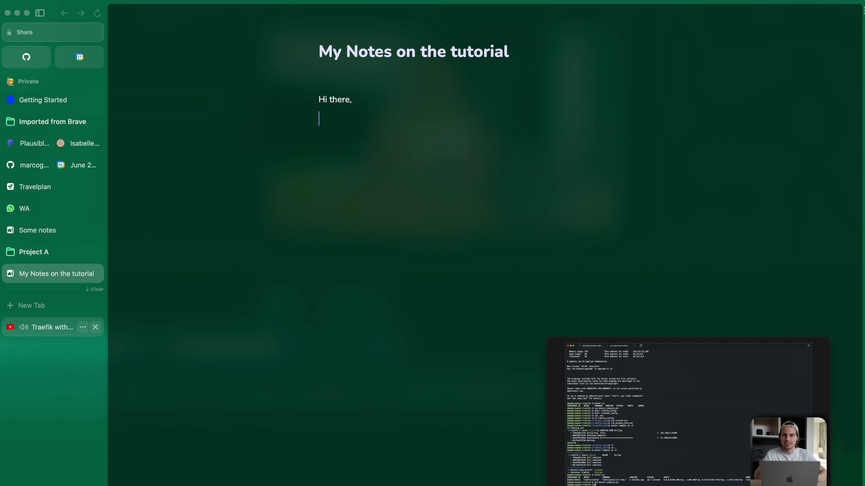
Add the line "I can also split view and save this view!" to the tutorial note
type("I can also")
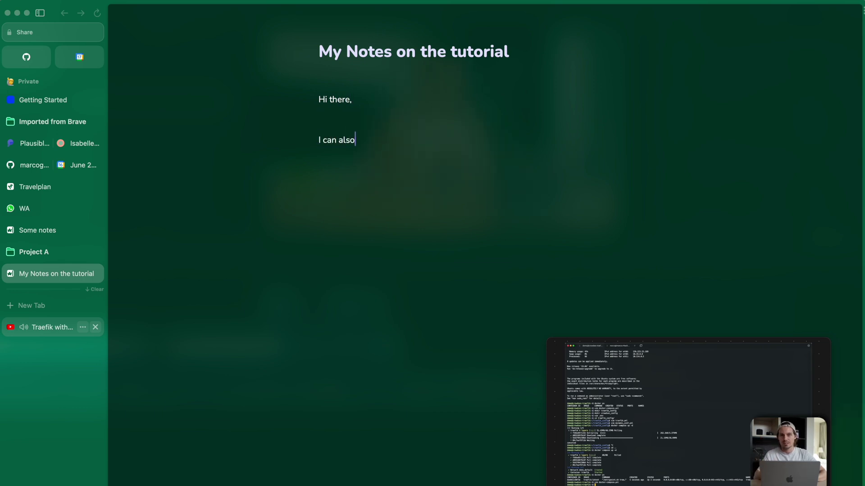
type(" split view and save t")
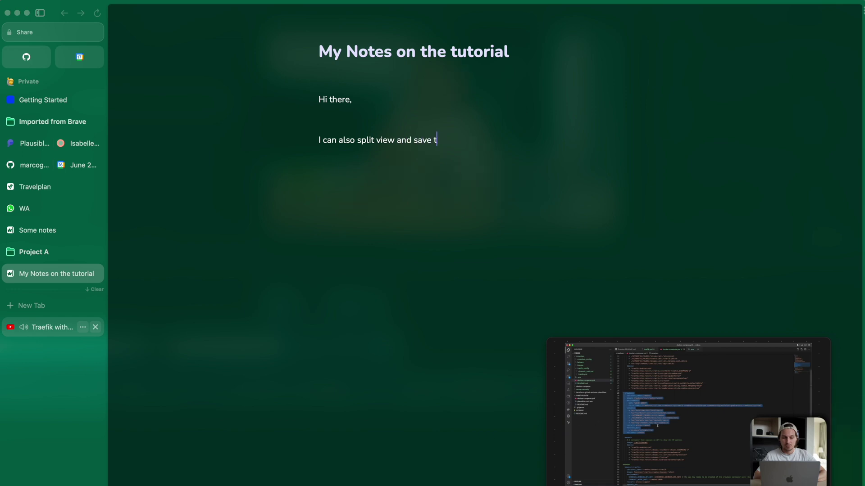
type("his view!")
key("Return")
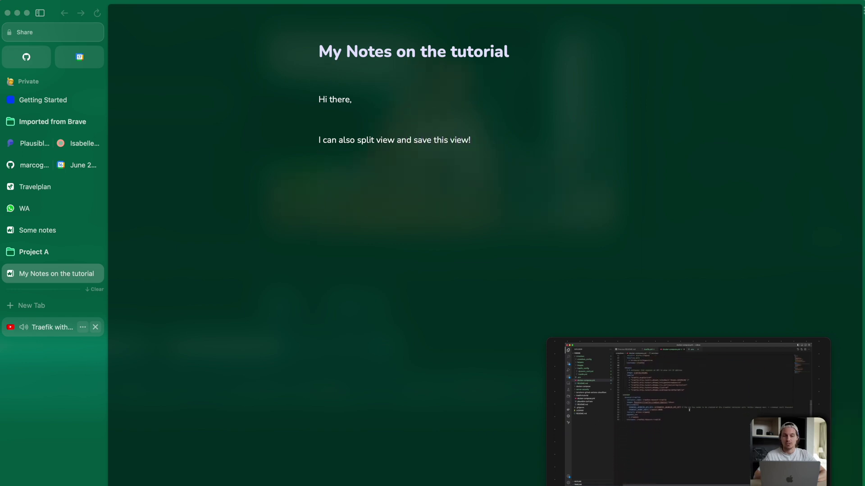
Open the "Traefik with CrowdSec" YouTube video in a split view beside "My Notes on the tutorial"
right_click(51, 274)
left_click(66, 282)
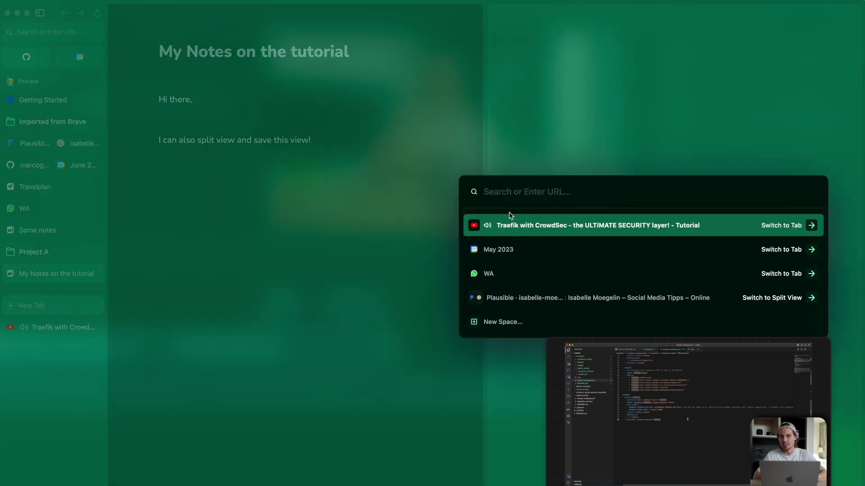
left_click(540, 225)
Write "Now I can work on this!" as a new line in the note beside the video
left_click(335, 159)
type("Now I can work on")
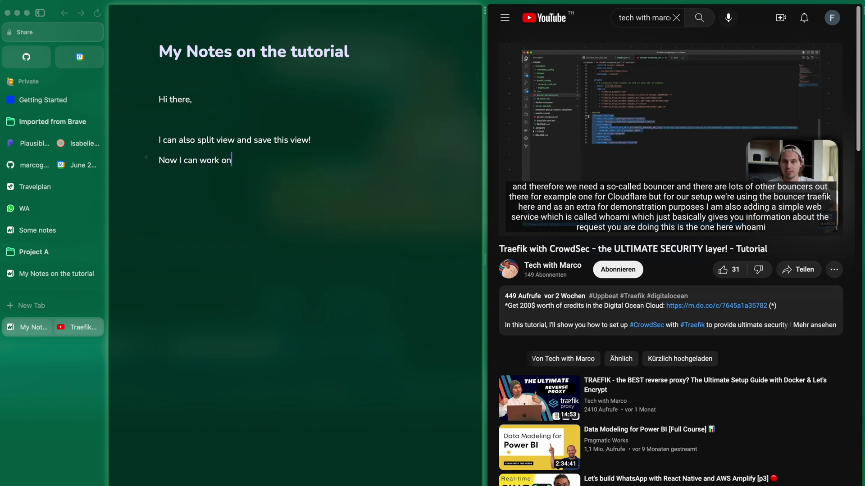
type(" this")
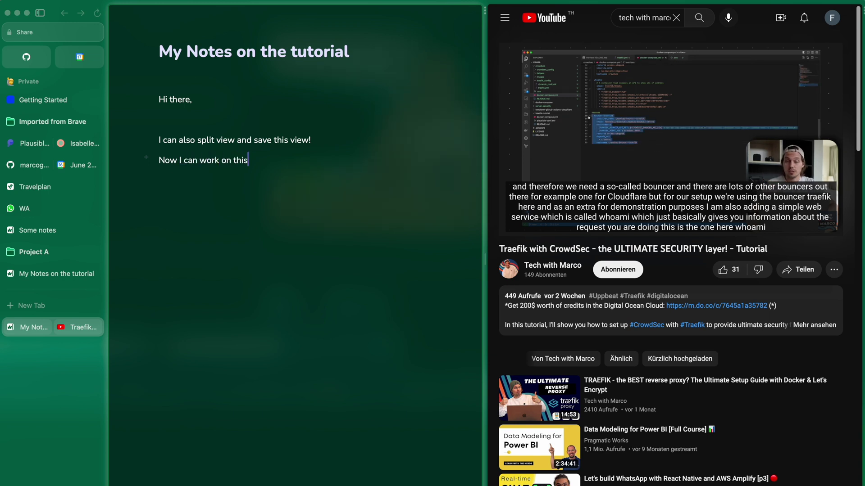
type("!")
key("Return")
Pin the notes and video split view below Project A and add "Now after saved I can always come back to this!" to the note
left_click_drag(53, 334, 52, 270)
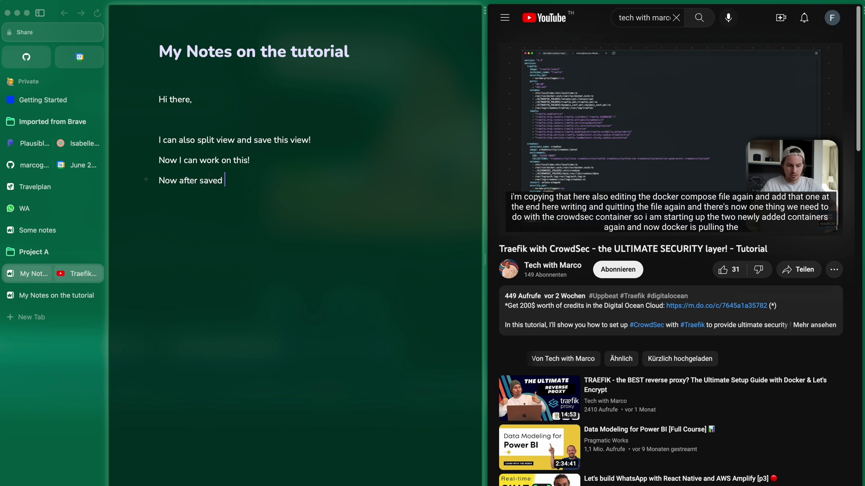
type("y")
key("BackSpace")
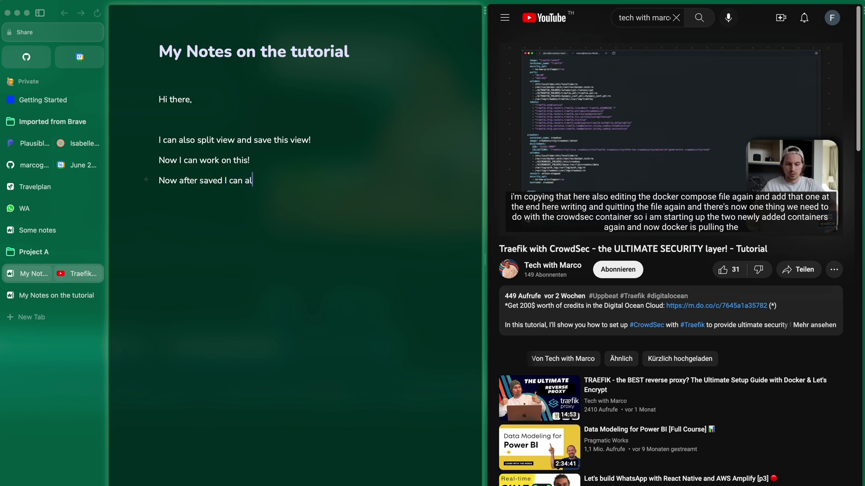
type("ywa")
key("BackSpace")
key("BackSpace")
key("BackSpace")
type("ways come back to this!")
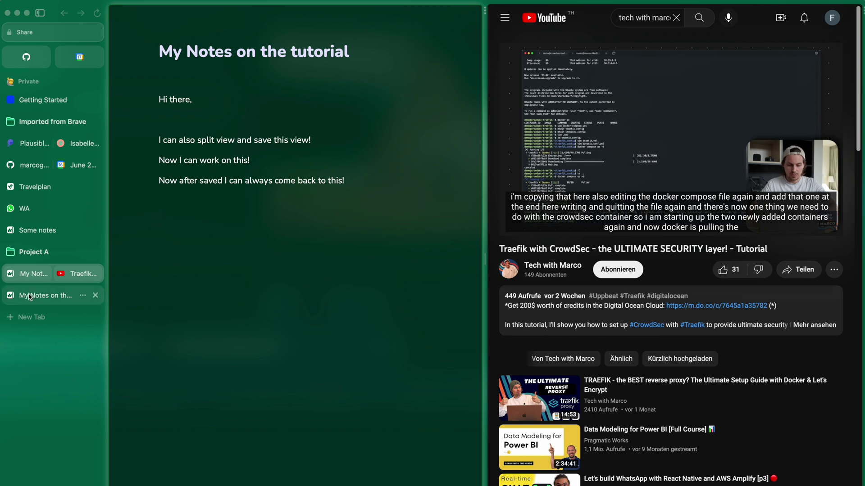
Switch to Getting Started, and load airbnb.com in a new tab with its Airbnb Rooms introduction dismissed
left_click(45, 101)
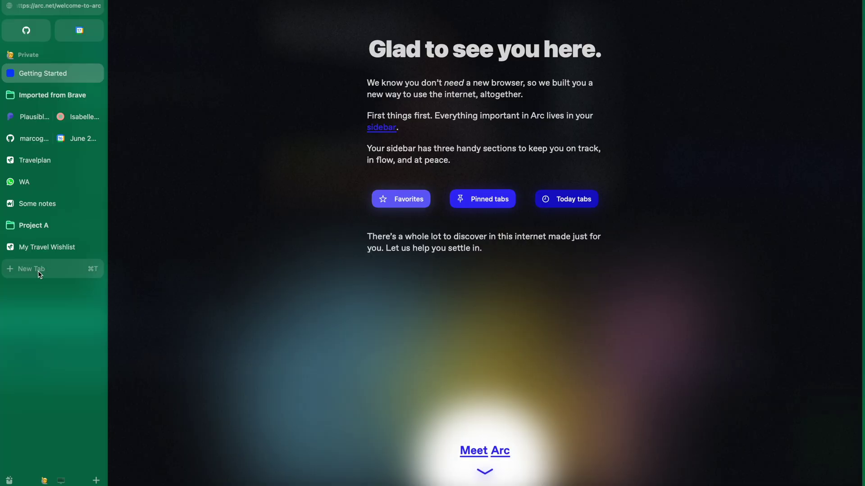
left_click(40, 270)
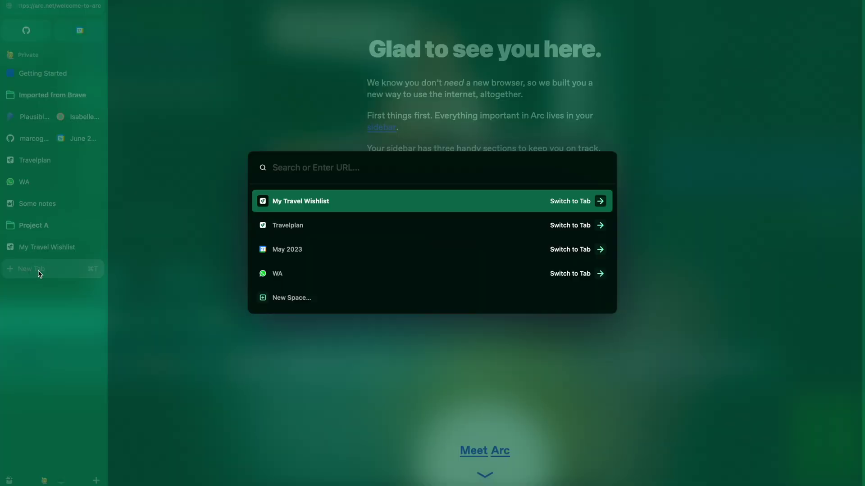
type("airbnb.com")
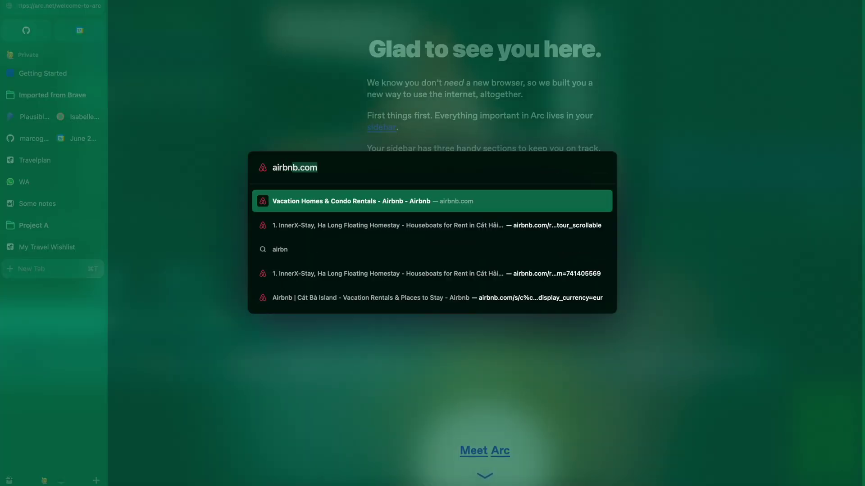
key("Return")
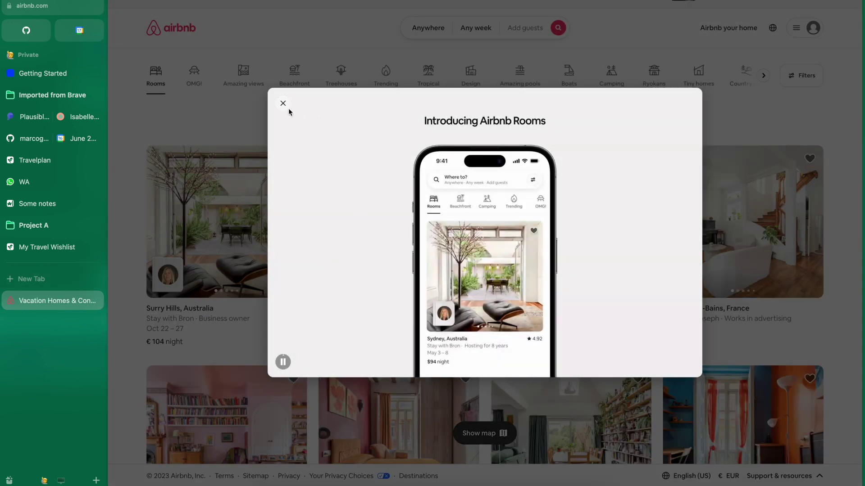
left_click(288, 110)
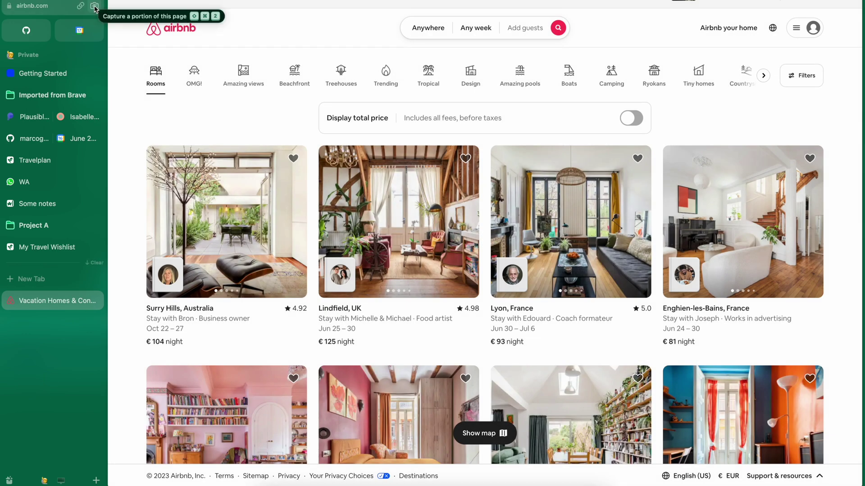
Capture the Lindfield and Lyon listings into the My Travel Wishlist easel and place the capture beside the Surry Hills one
left_click(94, 8)
left_click_drag(309, 137, 663, 356)
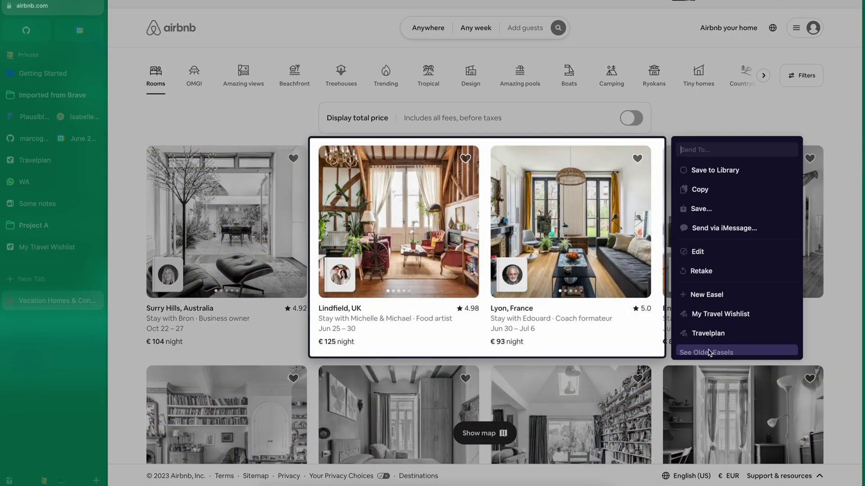
left_click(740, 320)
mouse_move(570, 196)
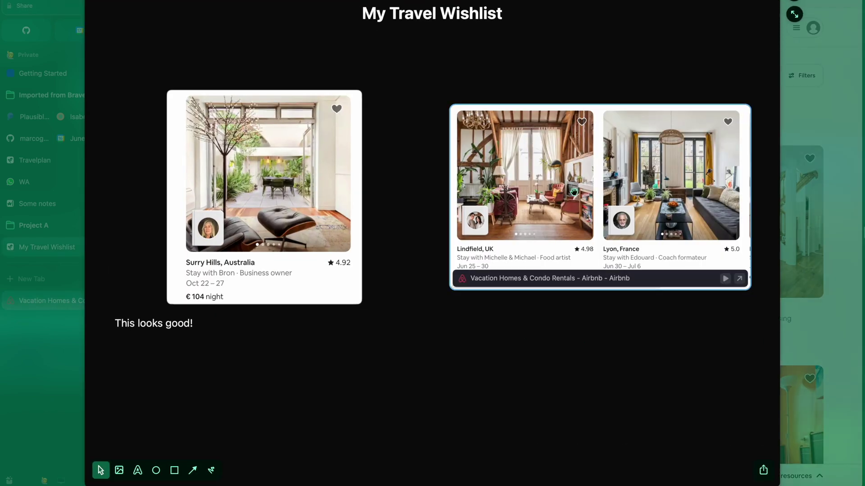
left_click_drag(573, 192, 548, 183)
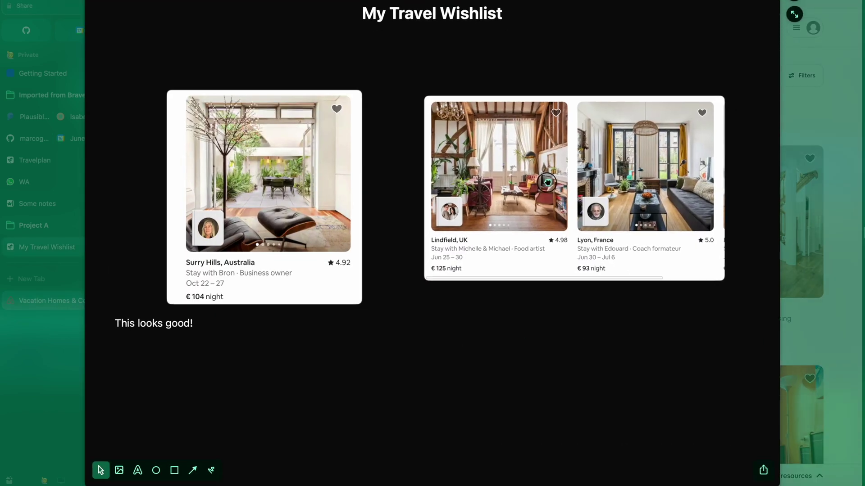
Add the text "This is nice!" below the new capture and expand the My Travel Wishlist easel to its full tab
left_click(138, 470)
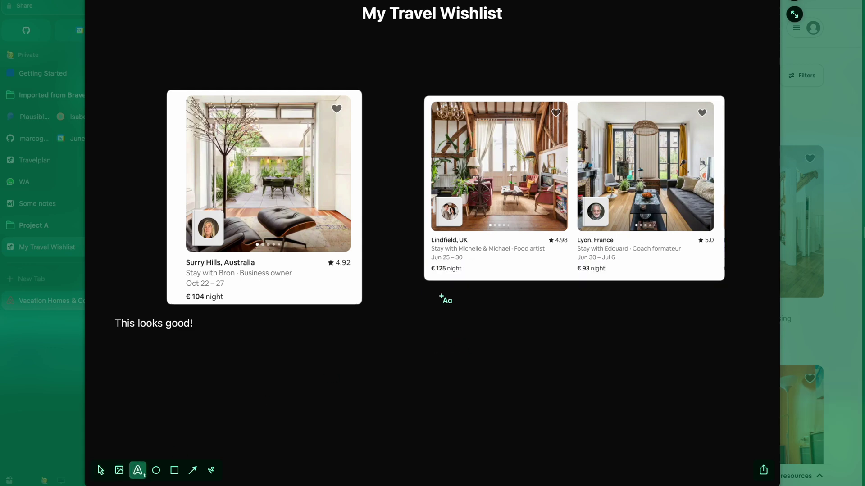
left_click(444, 307)
type("This is nice!")
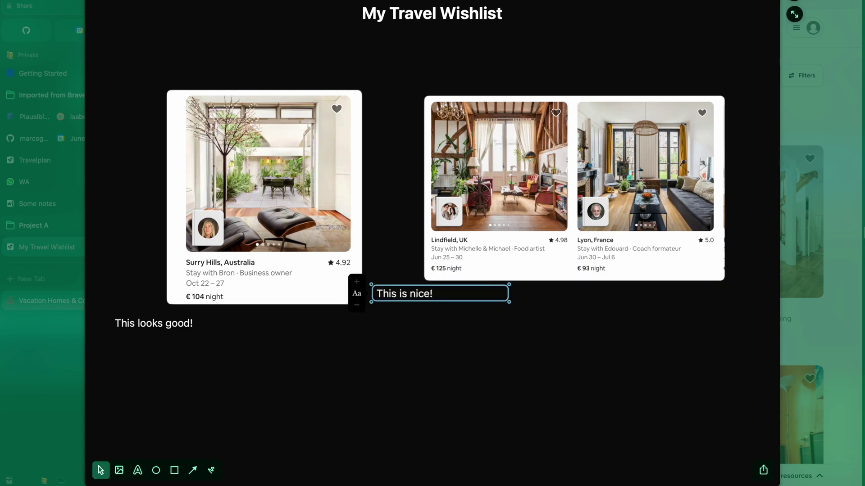
left_click(485, 358)
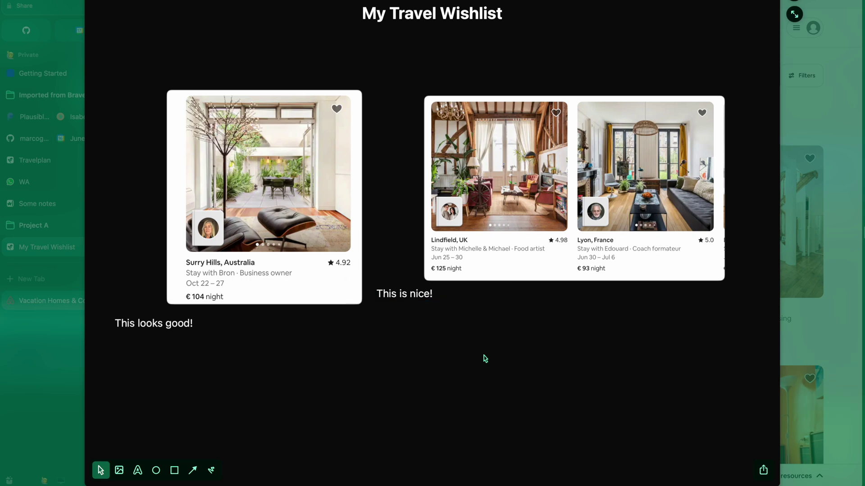
left_click(796, 12)
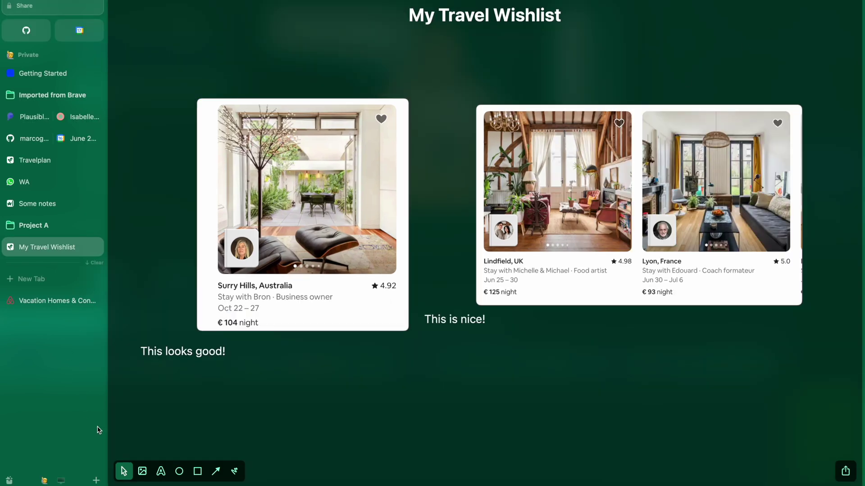
Draw a green rectangle around the Lindfield and Lyon capture in the My Travel Wishlist easel
left_click(197, 472)
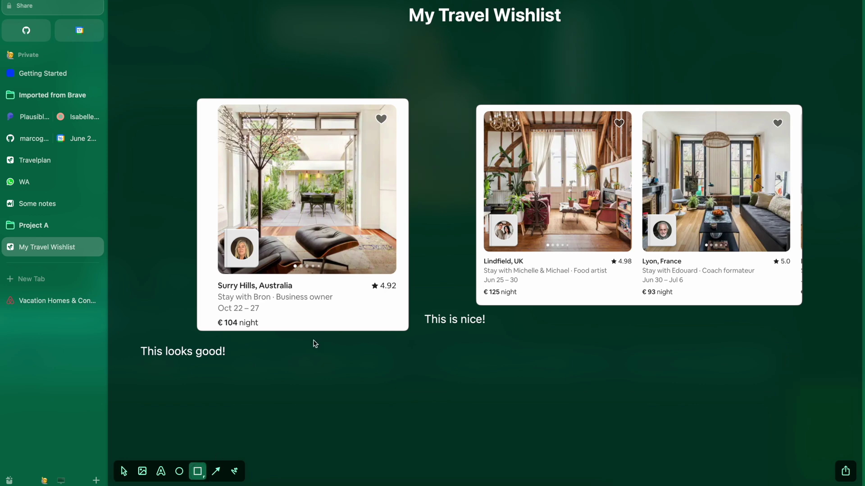
left_click_drag(455, 95, 824, 333)
Load agoda.com in a new tab and run its prefilled hotel search for Hạ Long
left_click(33, 284)
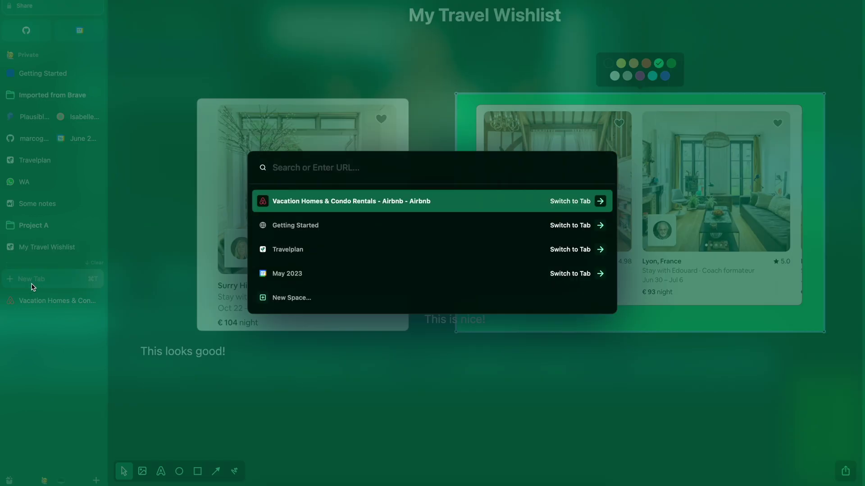
type("agoda.com")
key("Return")
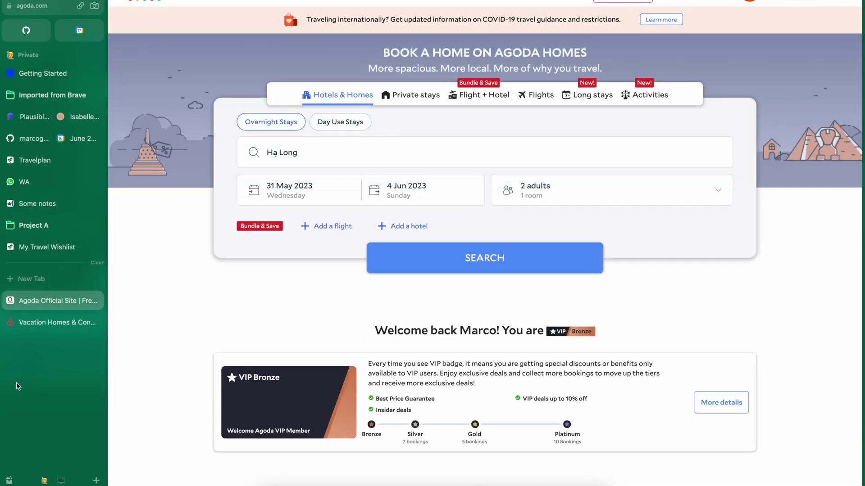
left_click(475, 259)
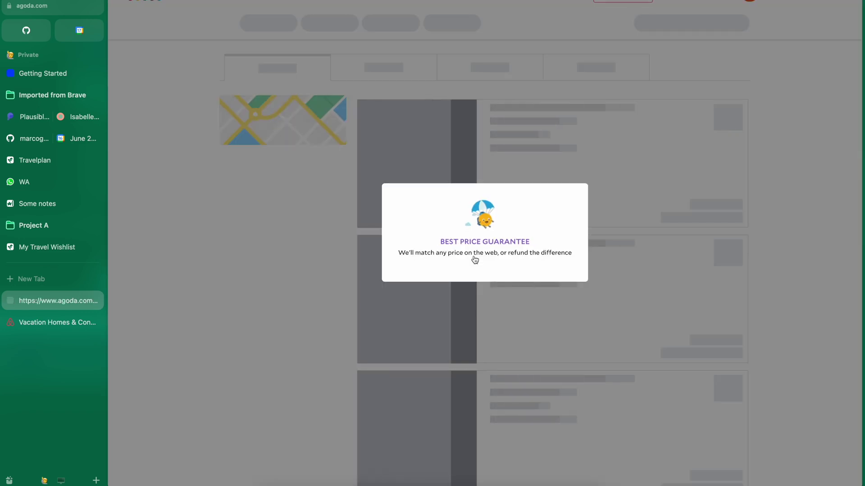
scroll(828, 233, "down", 2)
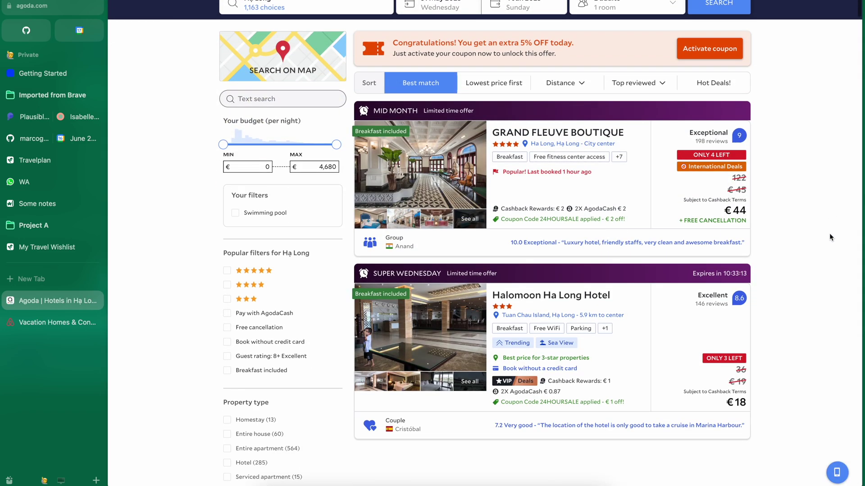
Capture the Grand Fleuve Boutique and Halomoon Ha Long Hotel listings together into the My Travel Wishlist easel
key("super+shift+2")
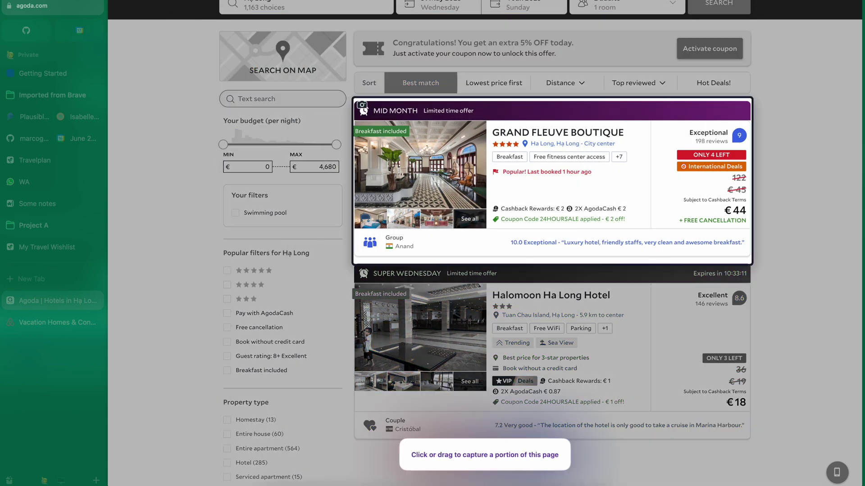
left_click_drag(362, 106, 760, 437)
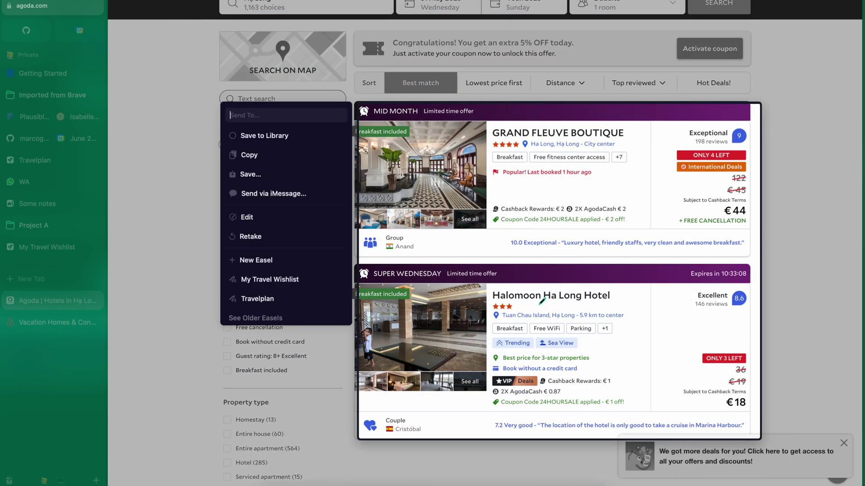
left_click(290, 280)
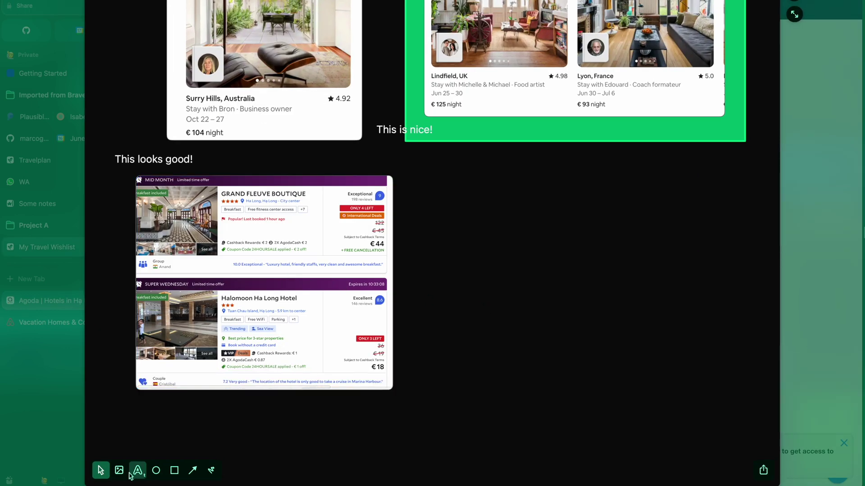
Cross out the Agoda hotel capture with two freehand diagonal strokes
left_click(211, 471)
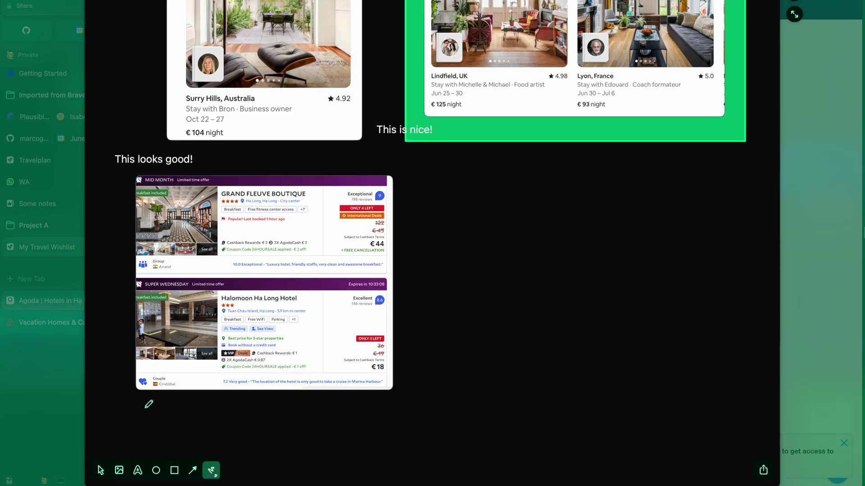
left_click_drag(106, 140, 400, 395)
left_click_drag(122, 379, 433, 156)
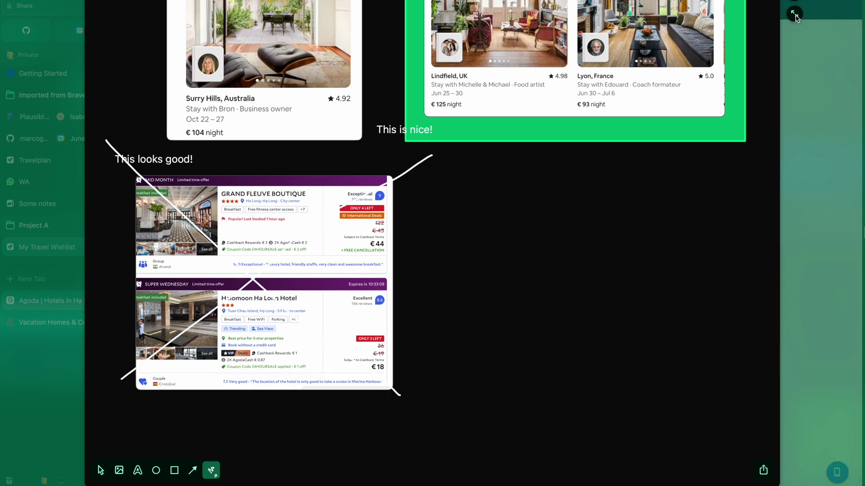
Copy the wishlist easel's share link with access set to "Anyone can edit", and expand the easel to its full tab
left_click(763, 471)
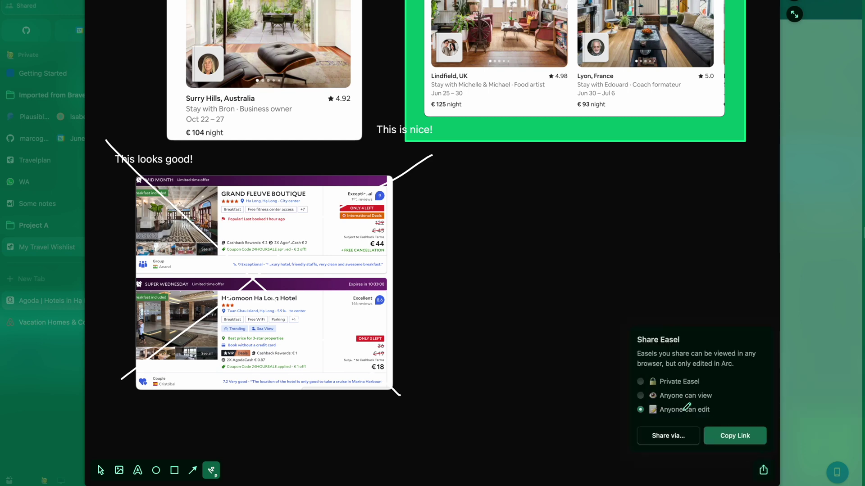
left_click(672, 434)
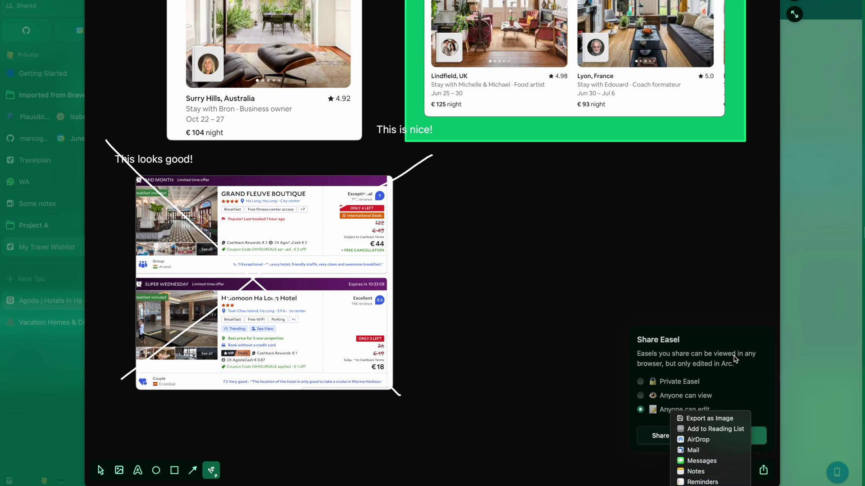
left_click(727, 359)
left_click(733, 440)
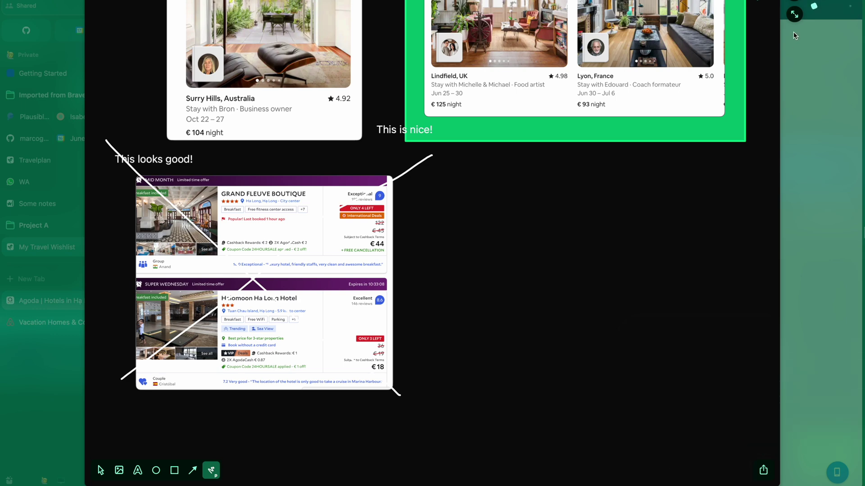
left_click(794, 14)
Switch to the Work space and view the Wiedergabezeit and Abonnenten charts in the Daily Dashboard's live YouTube capture
left_click(61, 481)
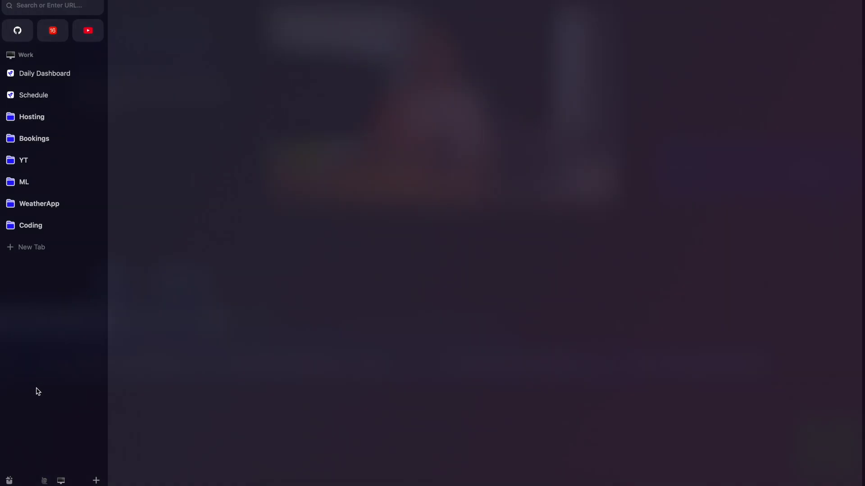
left_click(50, 74)
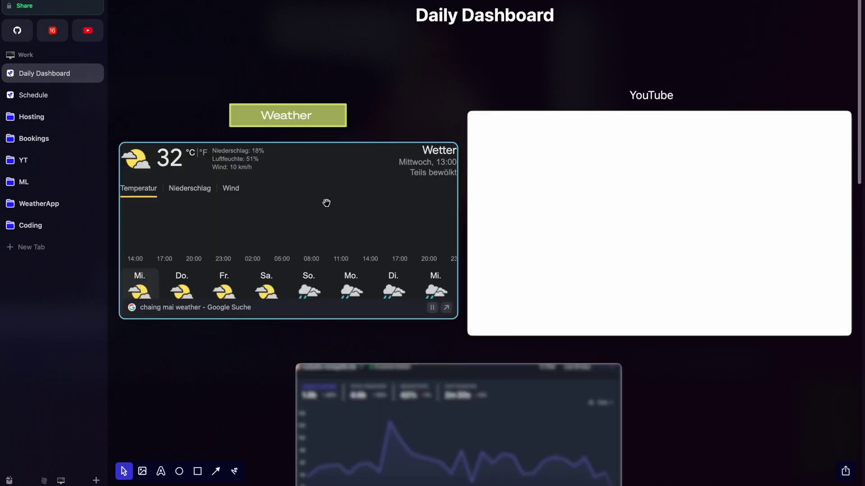
scroll(326, 203, "down", 3)
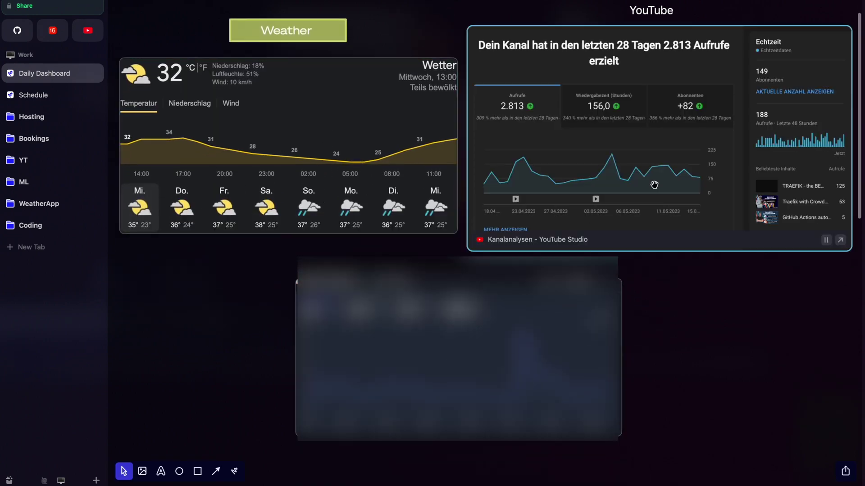
left_click(609, 112)
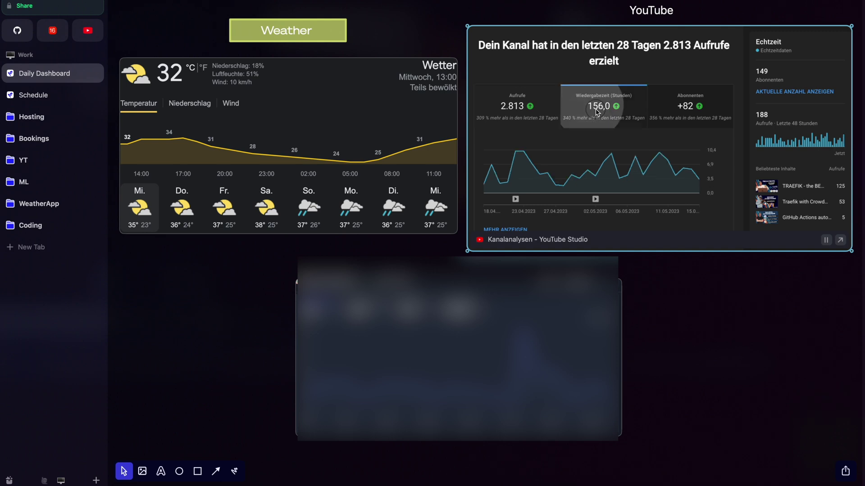
left_click(680, 111)
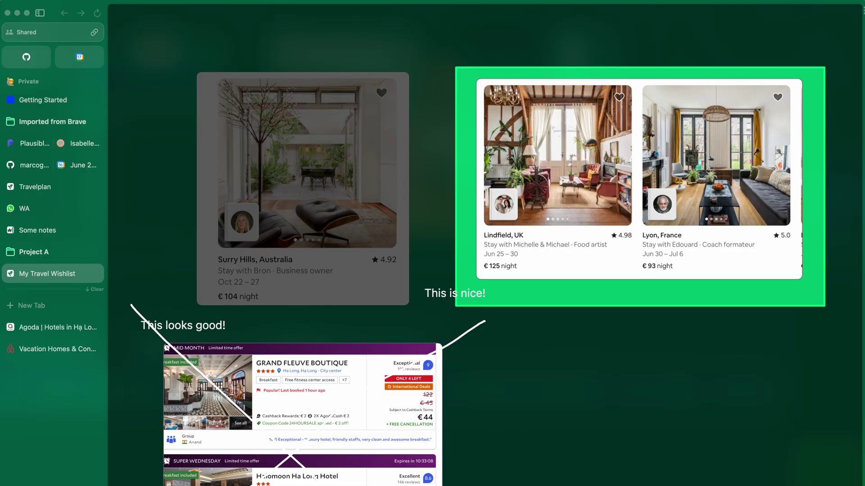
Examine the Auto Archive help article from the general settings, and close the article
key("super+comma")
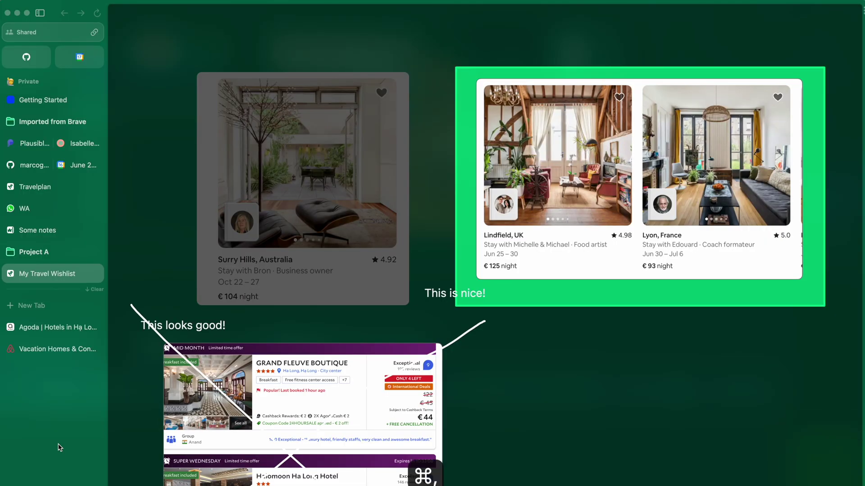
left_click(394, 124)
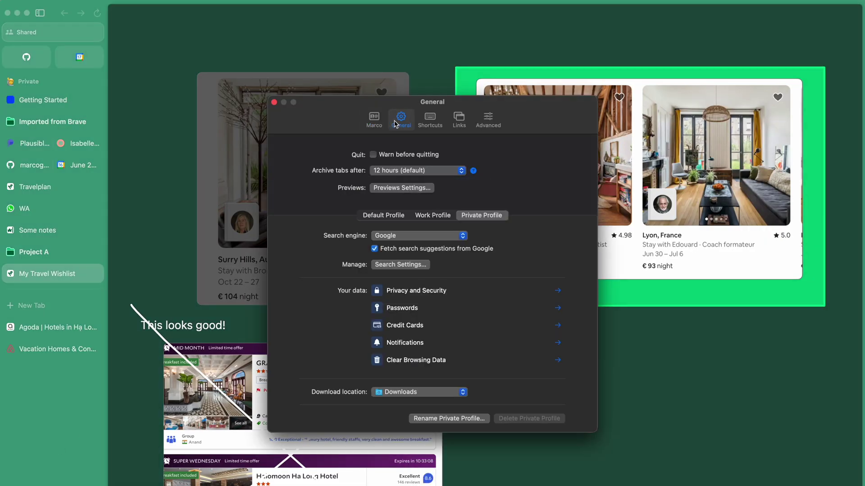
left_click(473, 171)
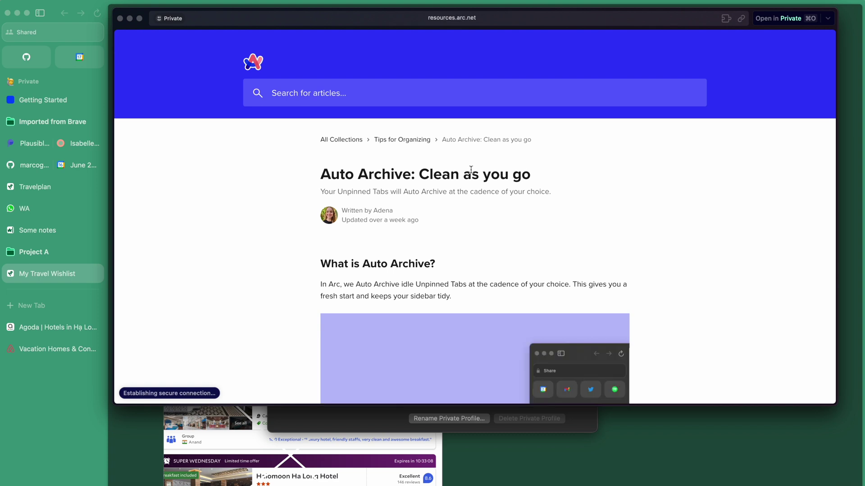
scroll(211, 182, "down", 5)
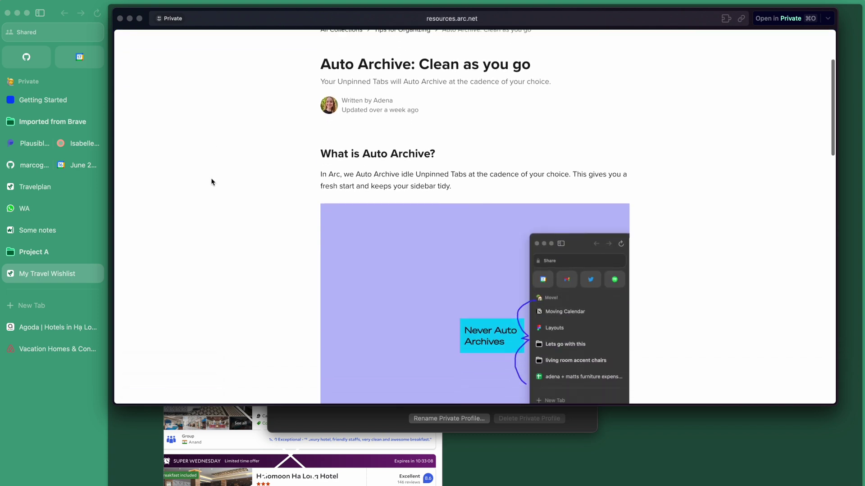
scroll(212, 184, "down", 4)
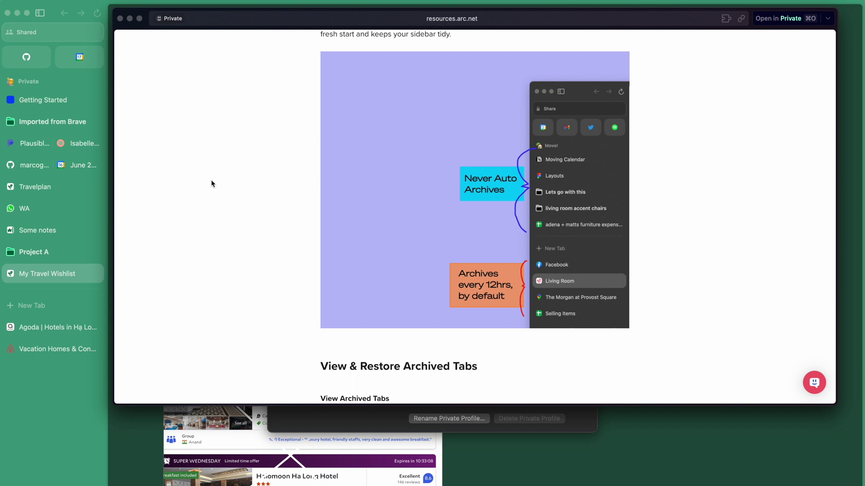
left_click(120, 19)
Try archiving tabs after 24 hours, restore the 12 hours default, and close the settings
left_click(391, 171)
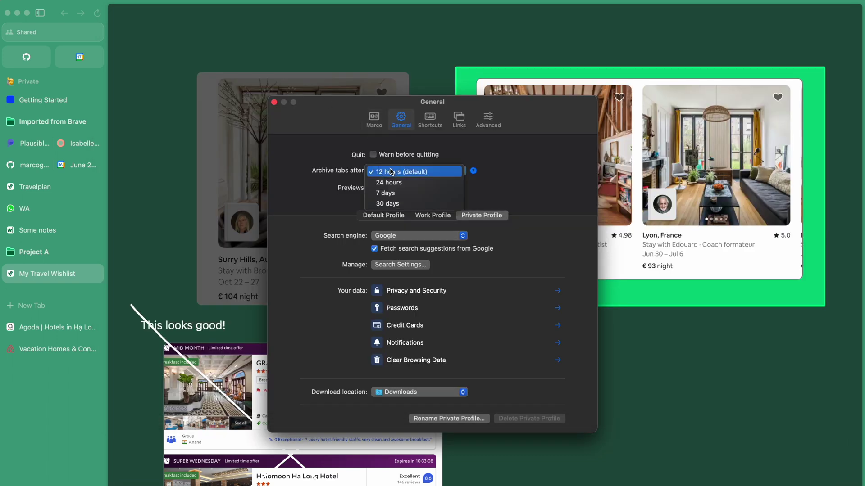
left_click(403, 182)
left_click(447, 171)
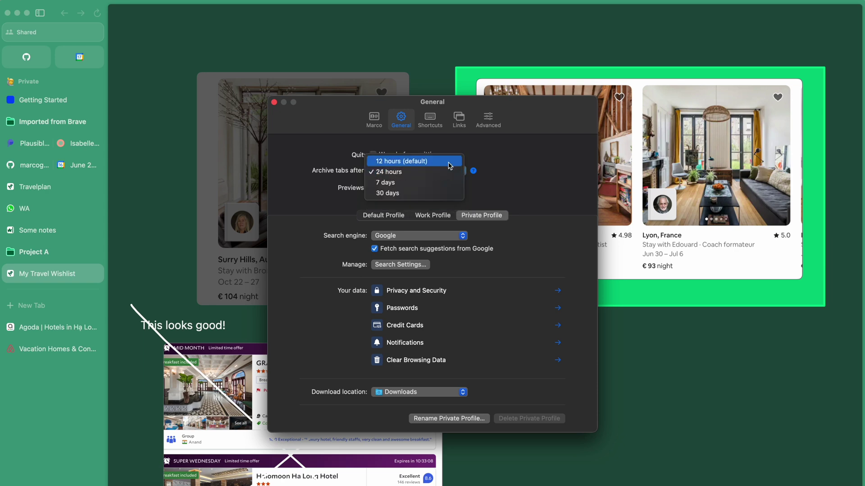
left_click(450, 162)
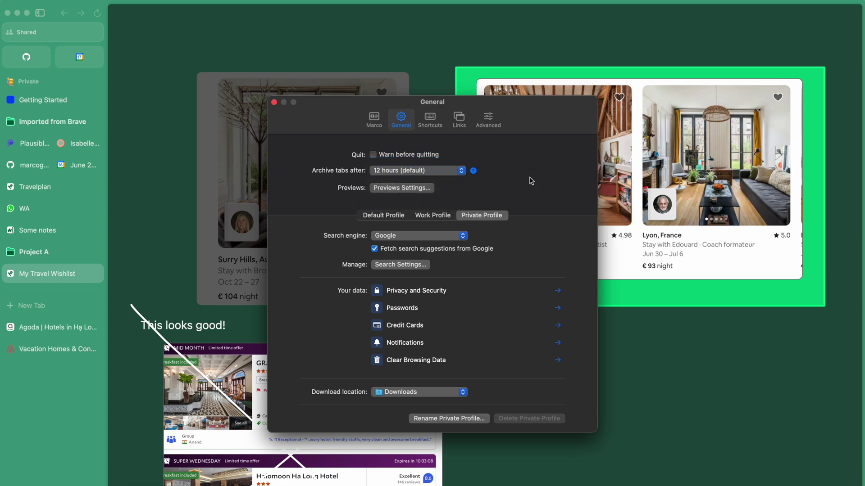
left_click(274, 102)
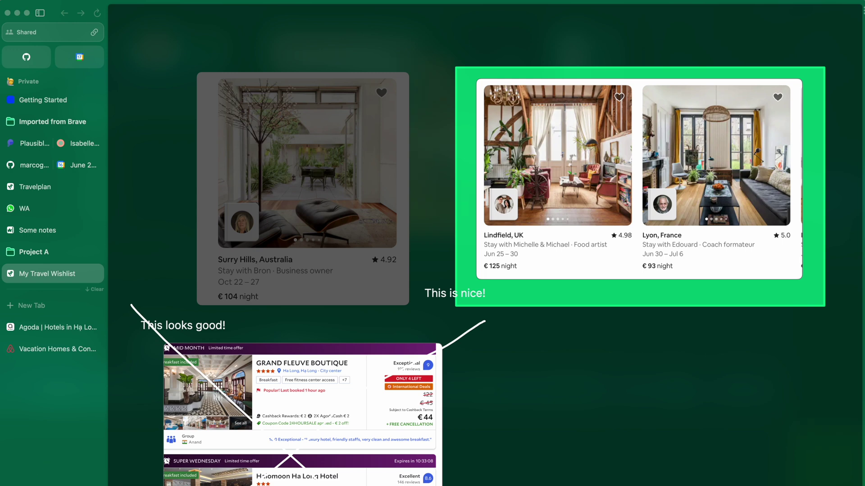
View the Private space's archived tabs filtered by Manually Closed and by Auto-Closed, and leave the filter without either condition
scroll(60, 400, "left", 5)
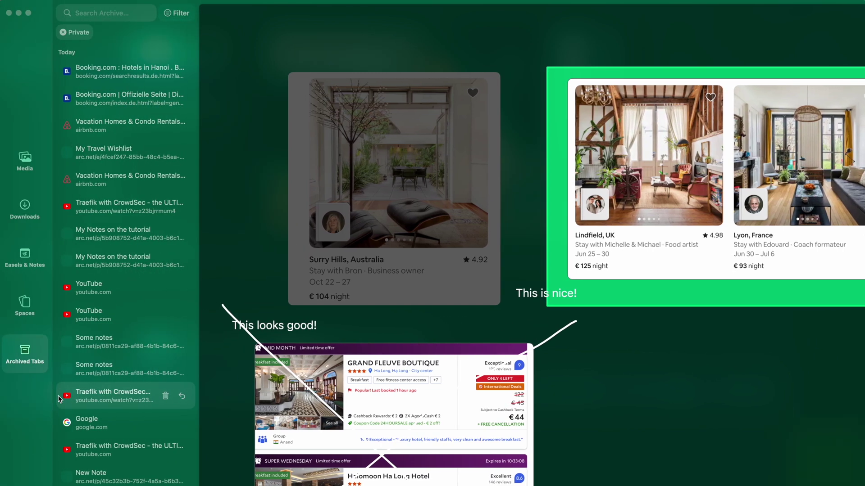
left_click(182, 19)
left_click(122, 83)
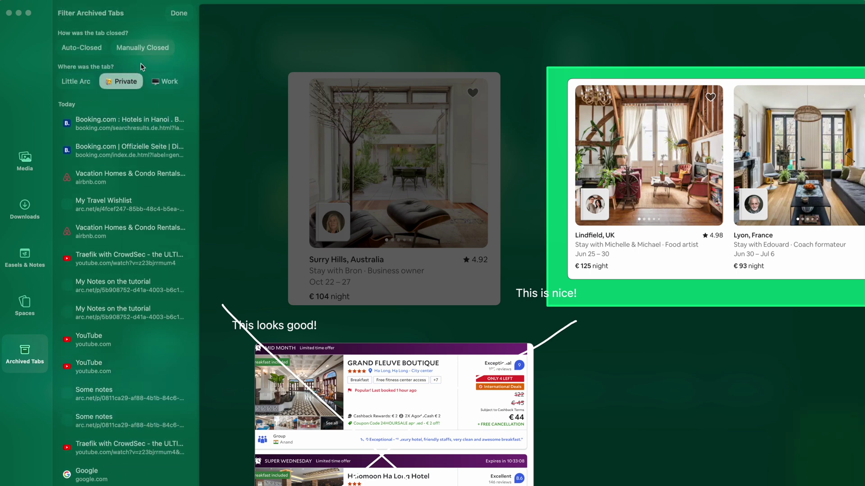
left_click(150, 49)
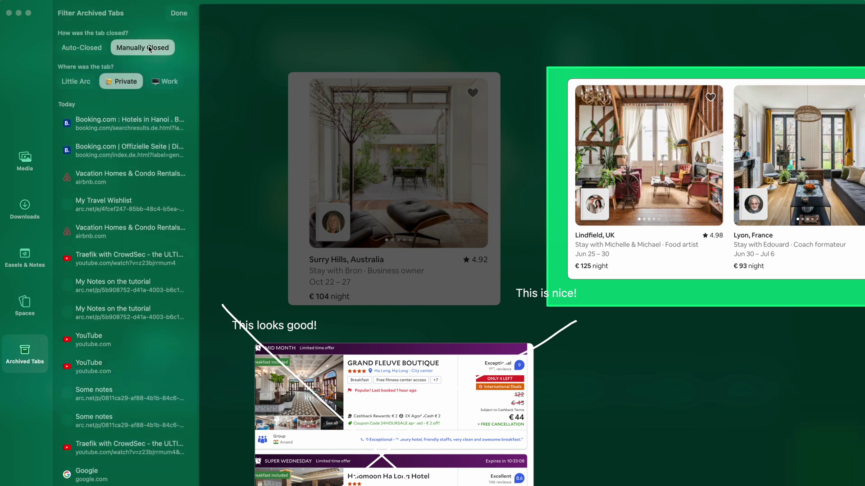
left_click(150, 49)
left_click(88, 51)
left_click(87, 50)
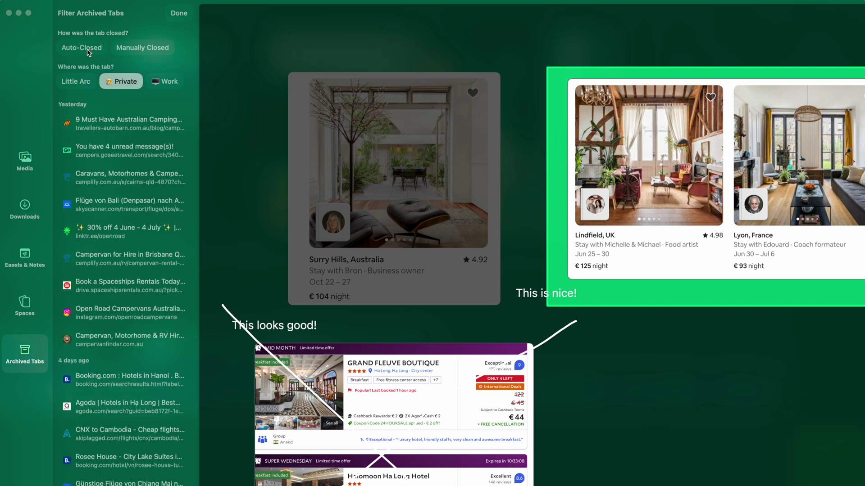
left_click(179, 13)
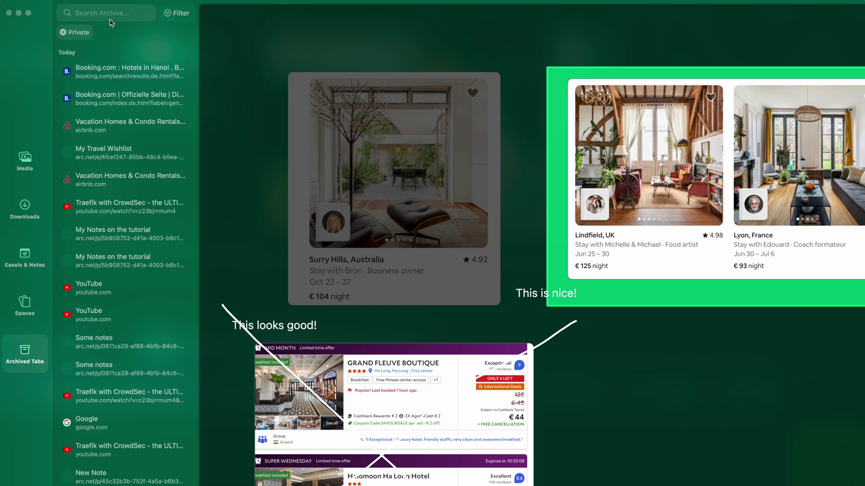
Search the Private space's archived tabs for "google" and for "yout", and clear the search
type("google")
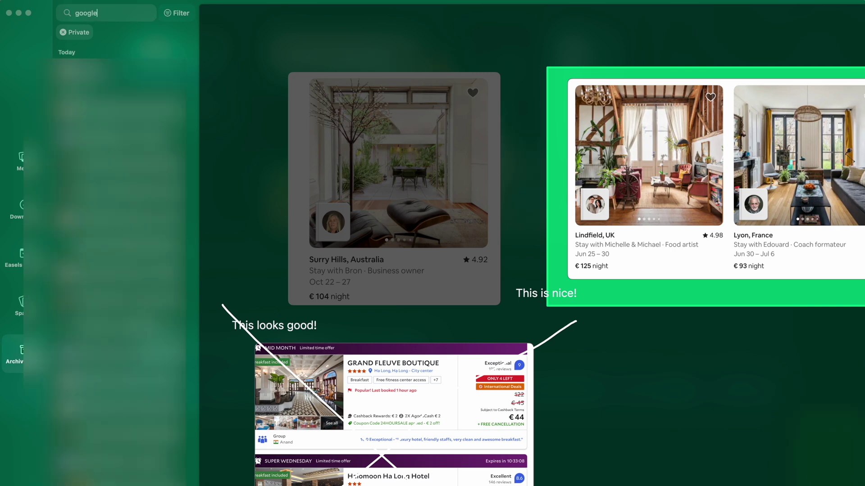
key("super+a")
key("BackSpace")
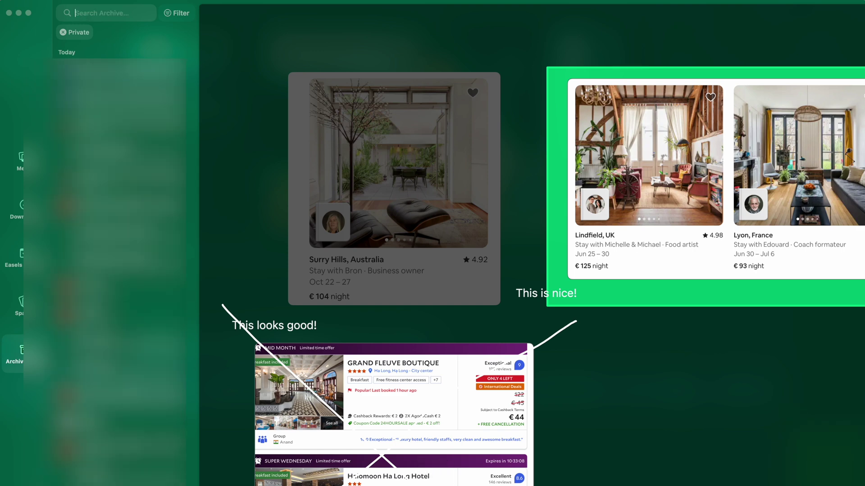
type("yout")
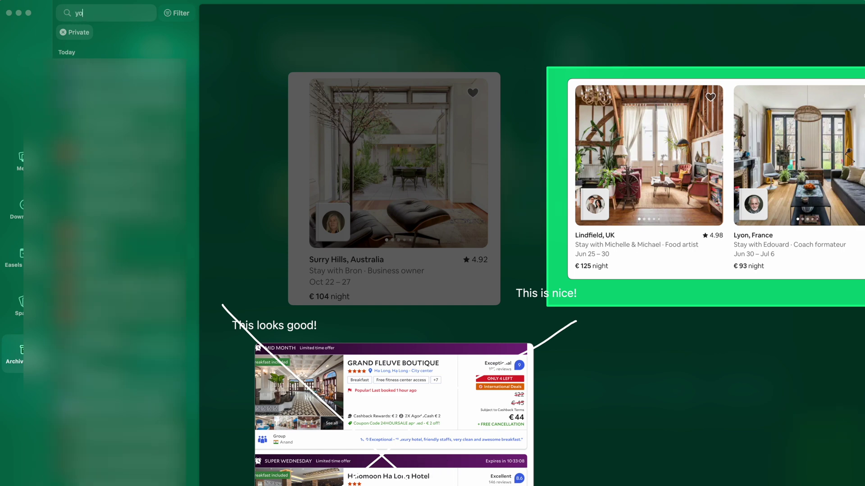
key("Escape")
key("super+a")
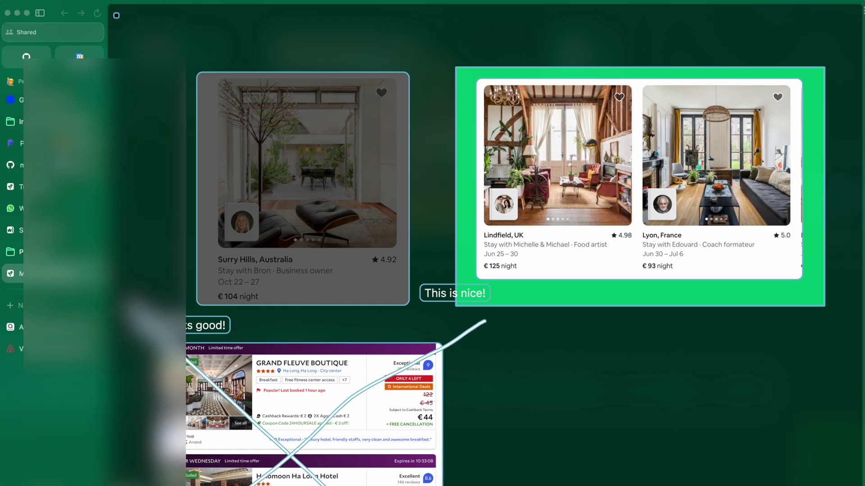
key("Escape")
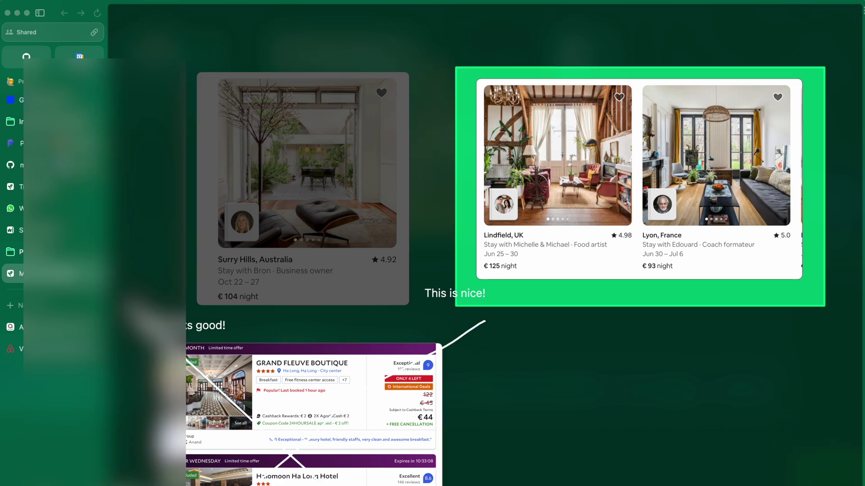
left_click(15, 481)
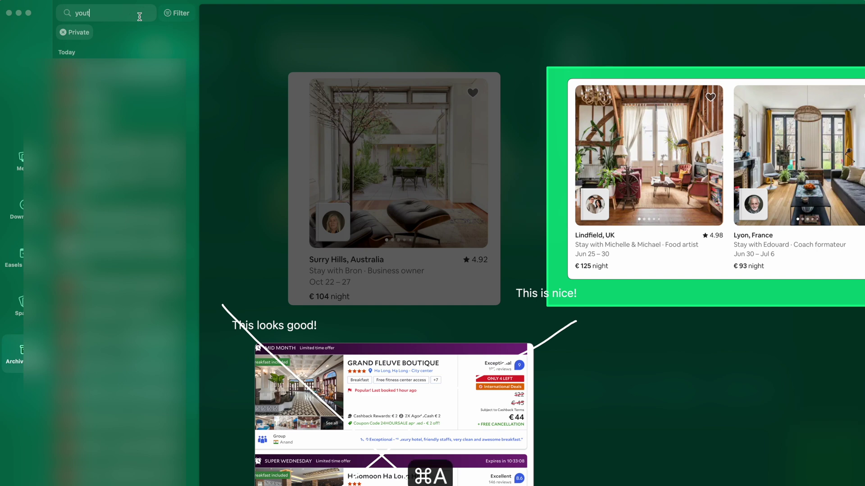
key("Escape")
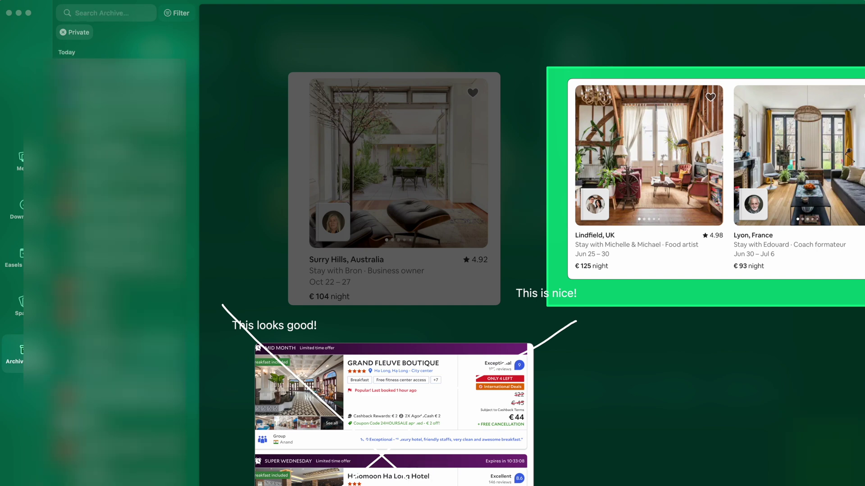
Unarchive the Traefik with CrowdSec YouTube tab listed just above the Google entry, and view its restored video page in the Private space
right_click(108, 401)
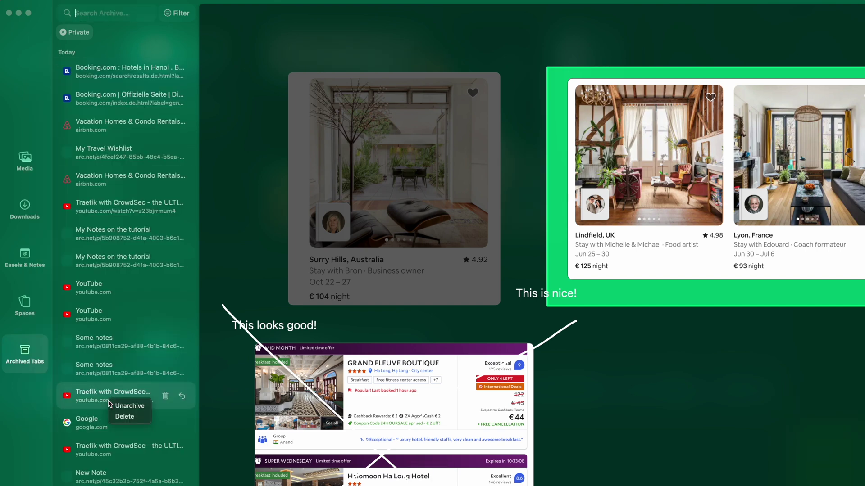
left_click(120, 407)
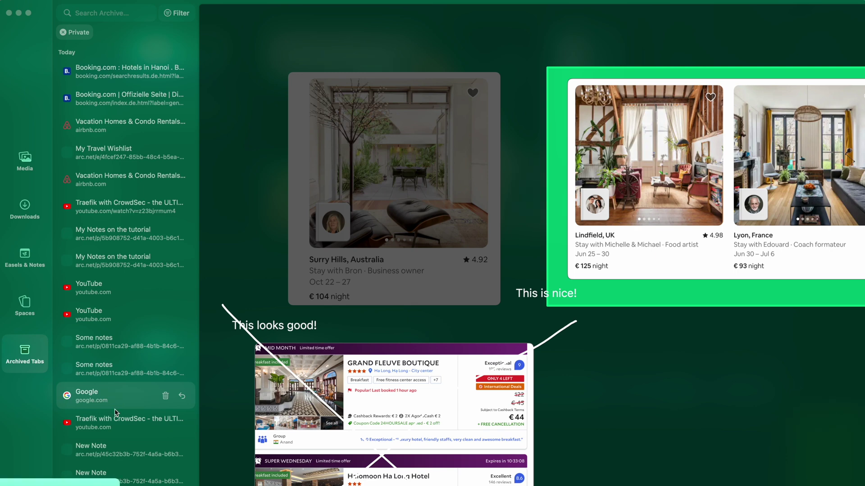
left_click(30, 478)
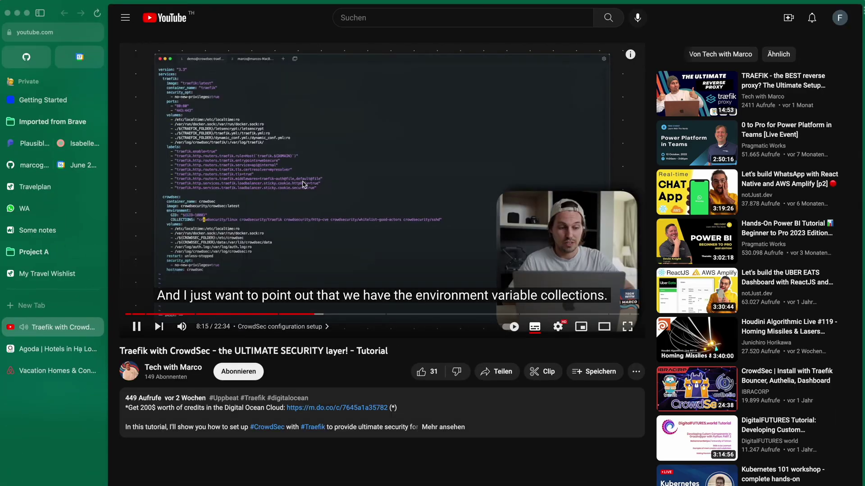
left_click(273, 191)
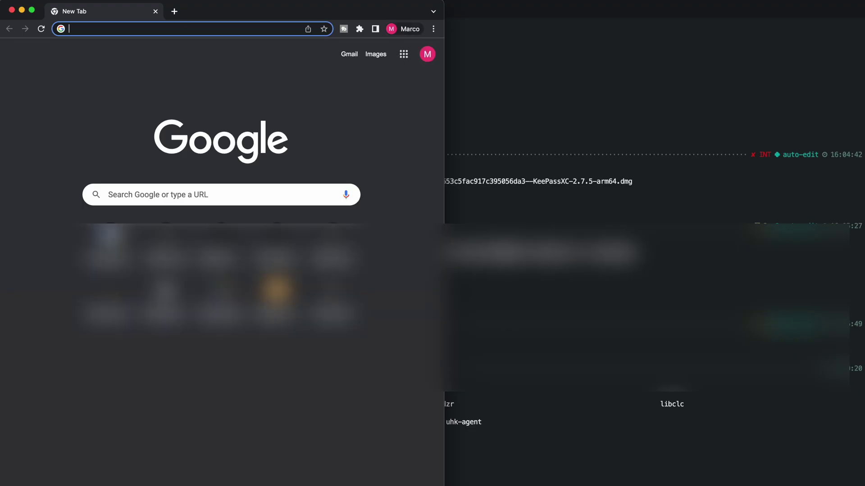
In Chrome, open a second window with the Tubebuddy profile, and enter "two profiles...." in the first profile window's Google search box
left_click(203, 1)
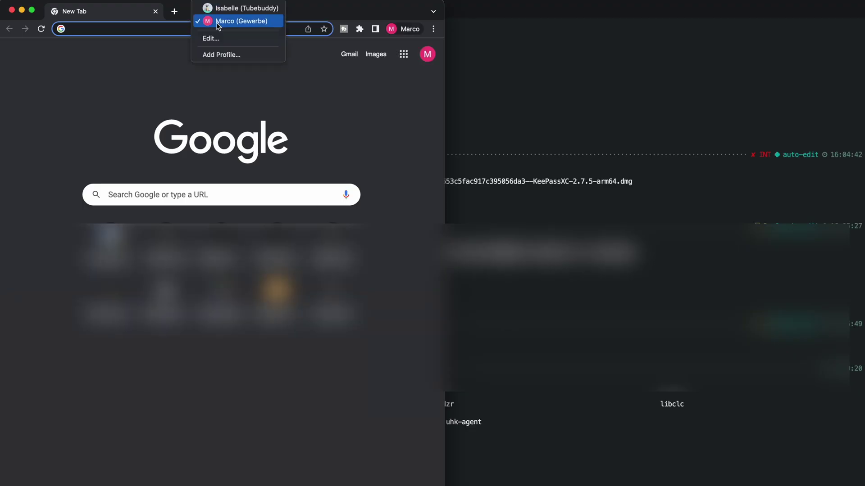
left_click(228, 8)
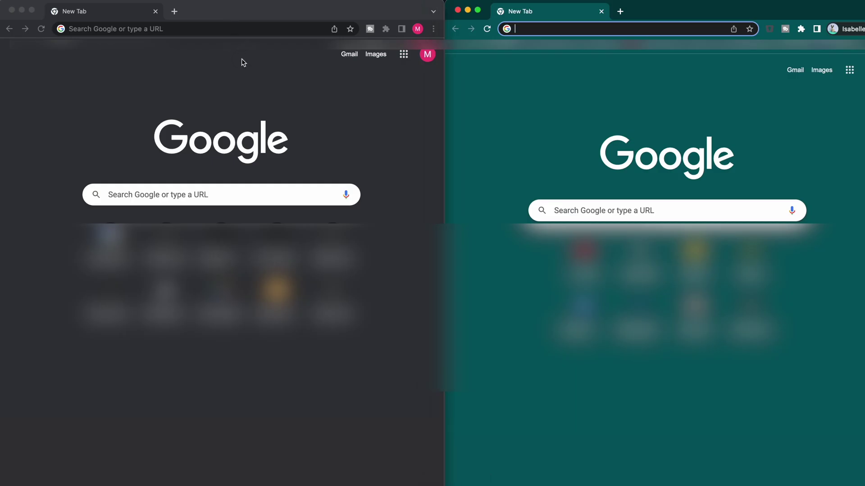
left_click(241, 62)
left_click(191, 192)
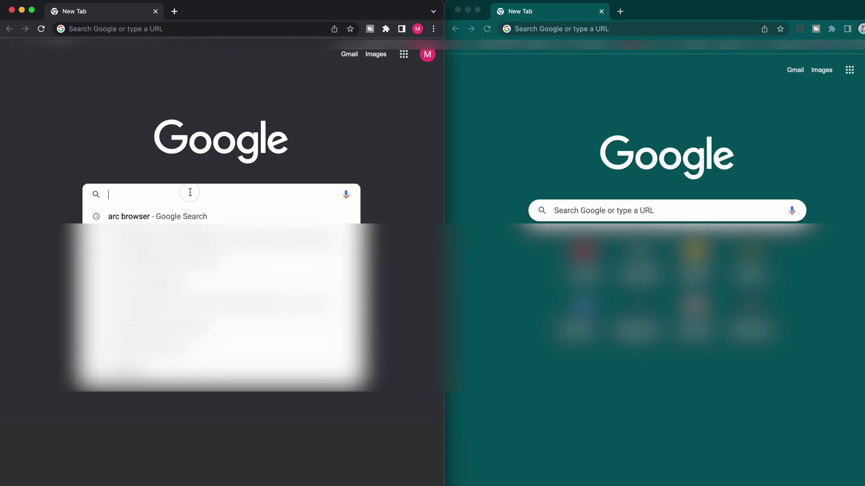
type("two profiles....")
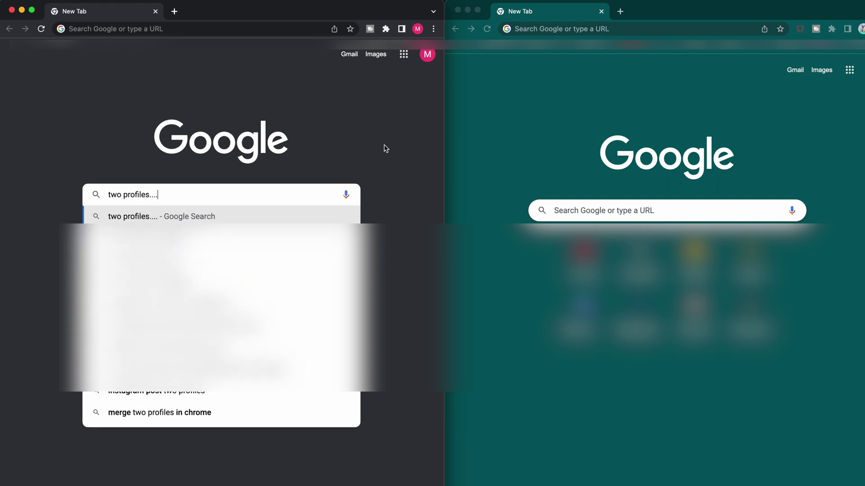
Enter "heheheheh" in the Google search box of the Tubebuddy profile window, and close that window
left_click(582, 128)
left_click(593, 201)
type("hehehehe")
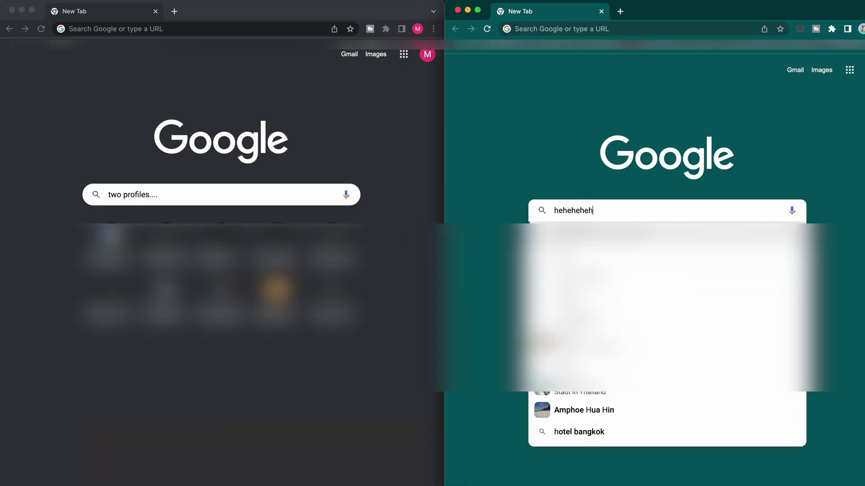
type("h")
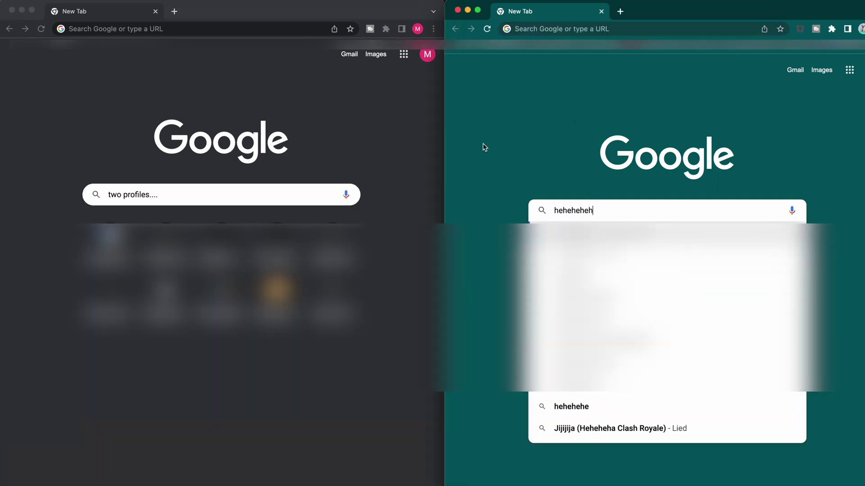
left_click(458, 9)
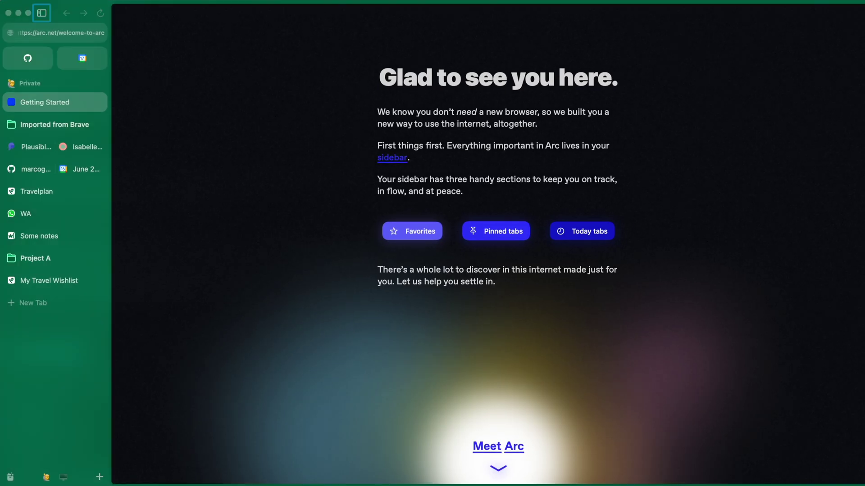
In Arc, create a new space named TREstSpace
right_click(36, 342)
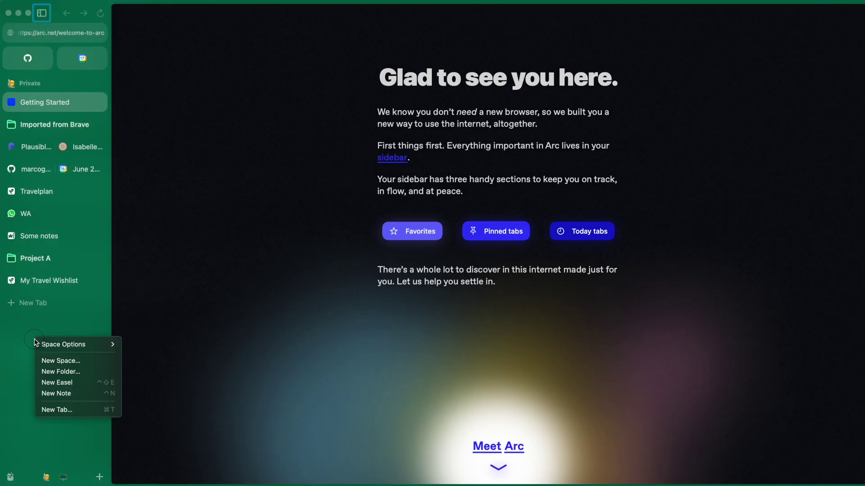
left_click(89, 361)
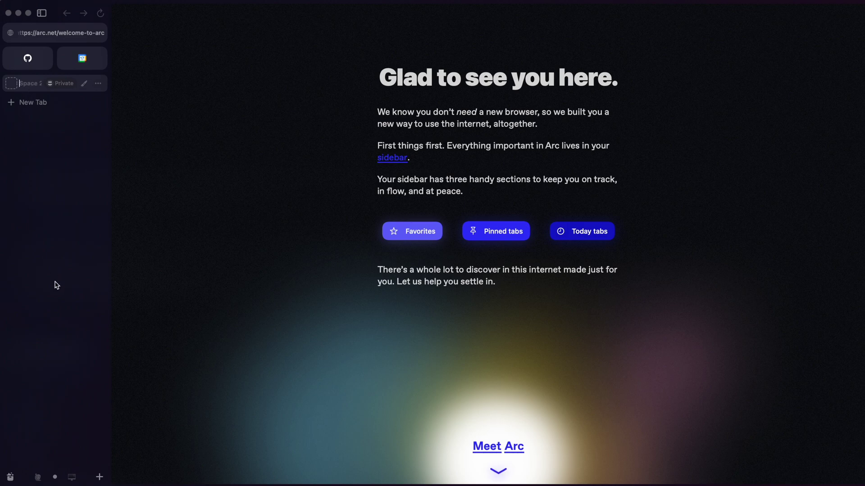
type("TREstSpace")
key("Return")
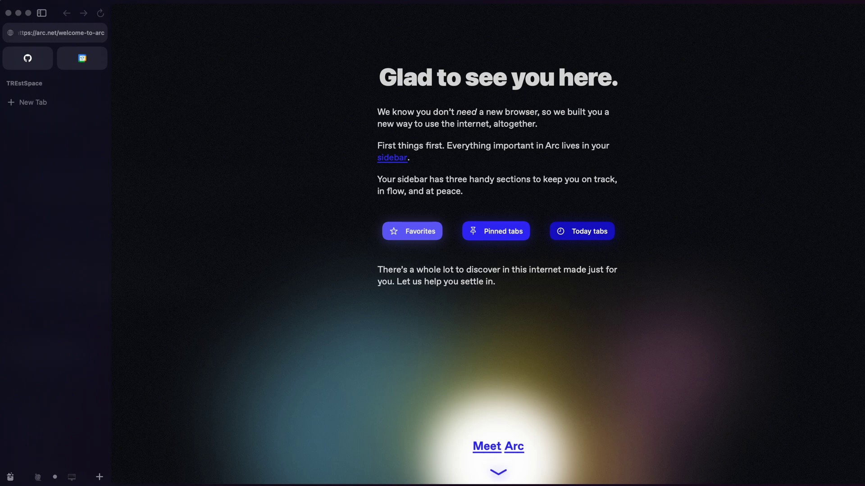
Switch back to the Private space, open the overview of all spaces, and move TREstSpace behind the Work space
left_click(72, 477)
left_click(55, 479)
left_click(39, 479)
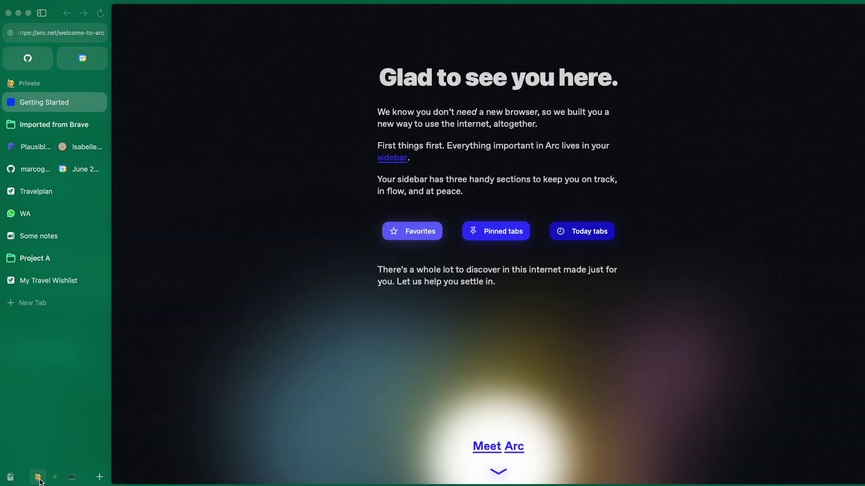
left_click(10, 477)
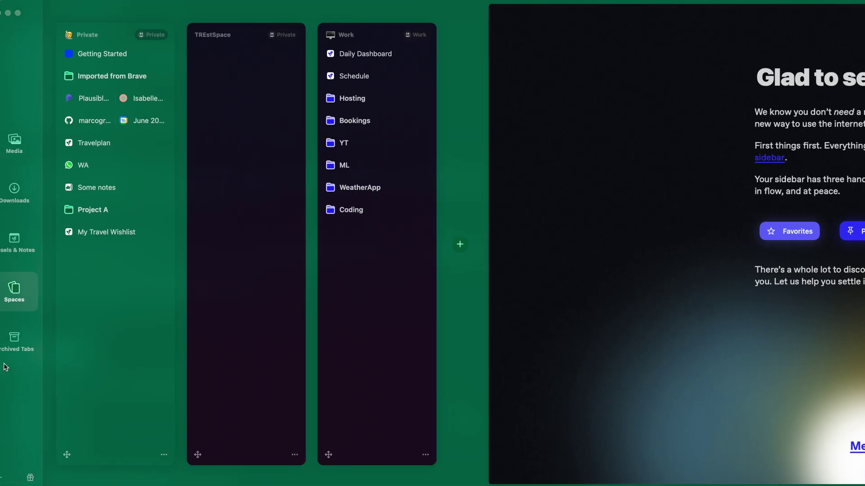
left_click(27, 293)
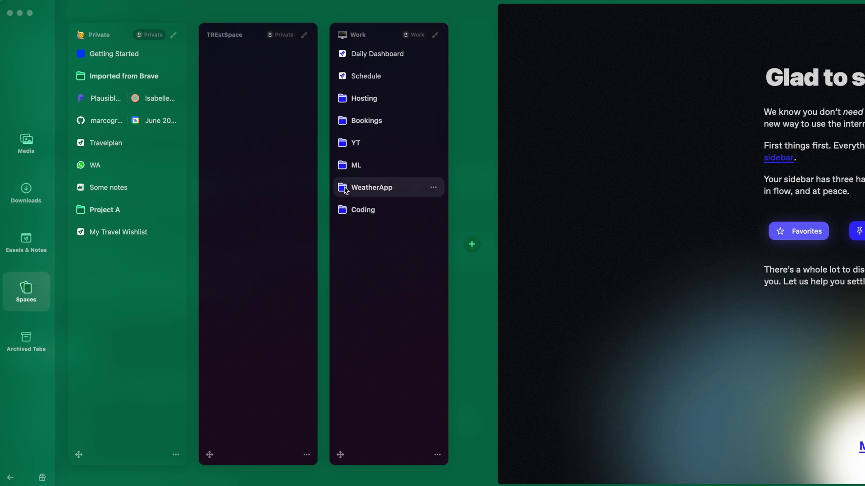
left_click_drag(208, 454, 360, 464)
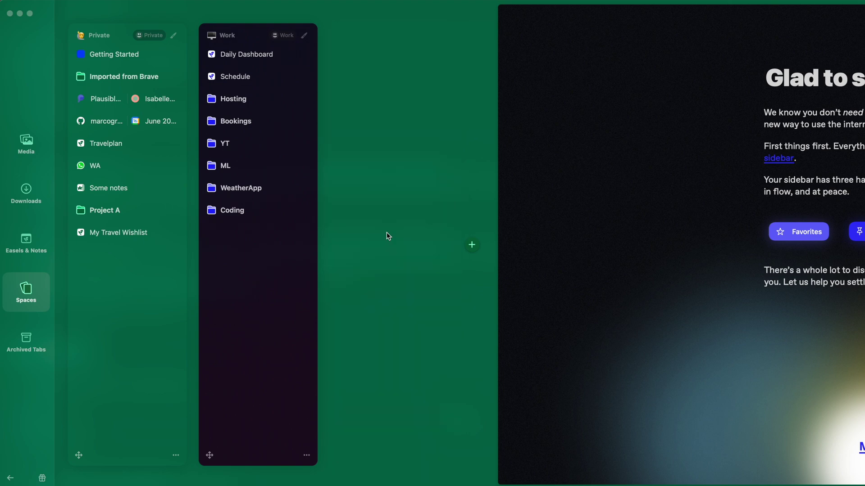
Assign the Default profile to TREstSpace and give the space a smiling face emoji as its icon
left_click(408, 34)
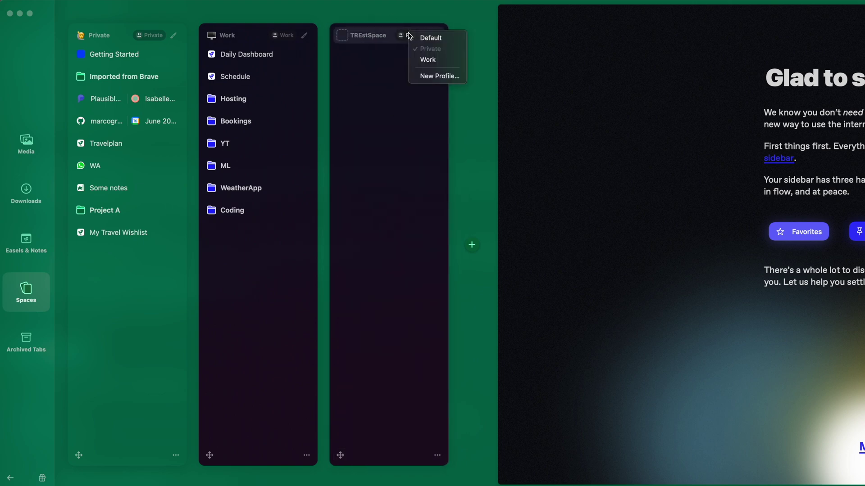
left_click(447, 39)
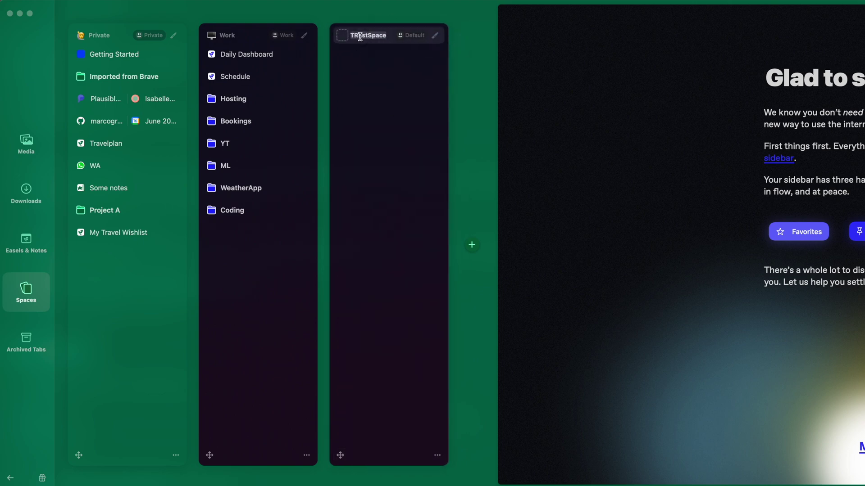
left_click(342, 36)
left_click(304, 96)
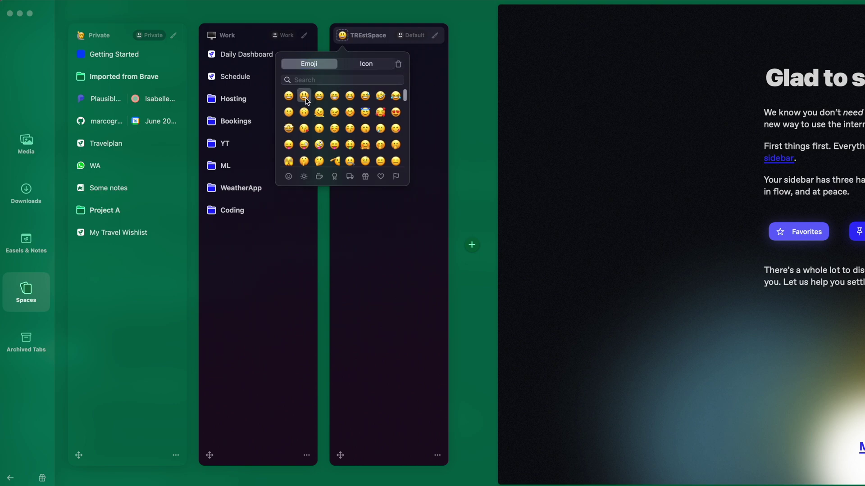
left_click(382, 237)
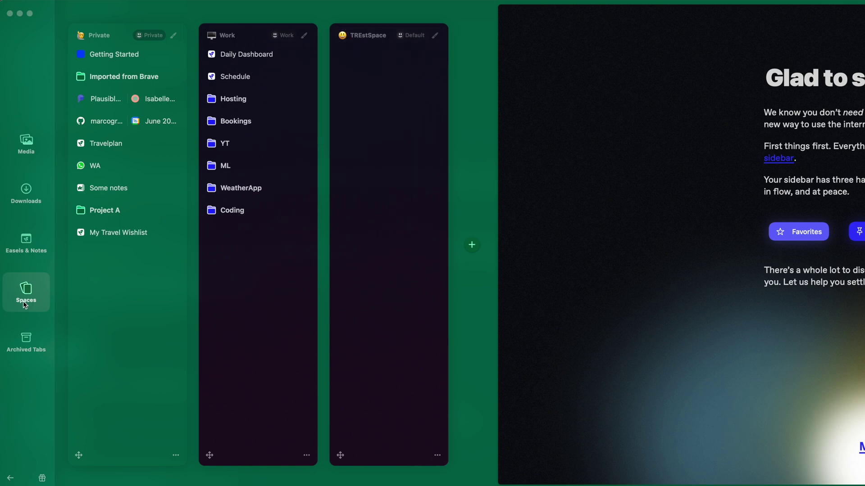
Leave the spaces overview, switch to TREstSpace, and open its Figma favorite
left_click(10, 475)
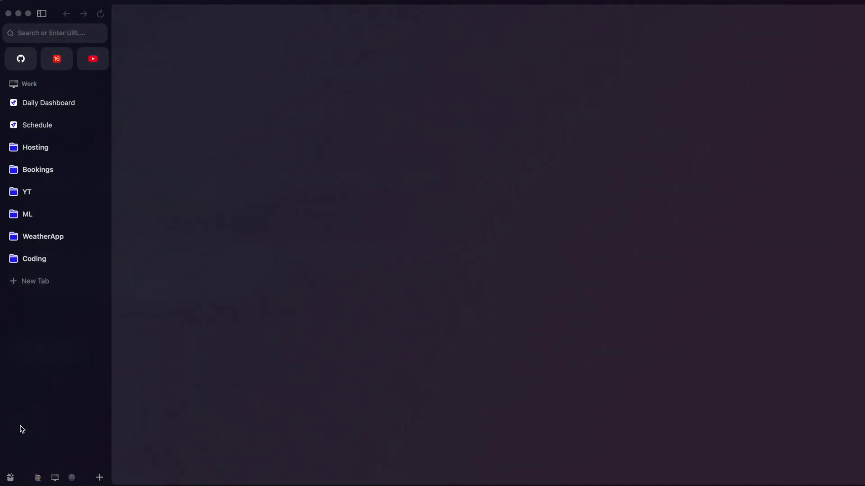
scroll(20, 428, "right", 5)
left_click(13, 59)
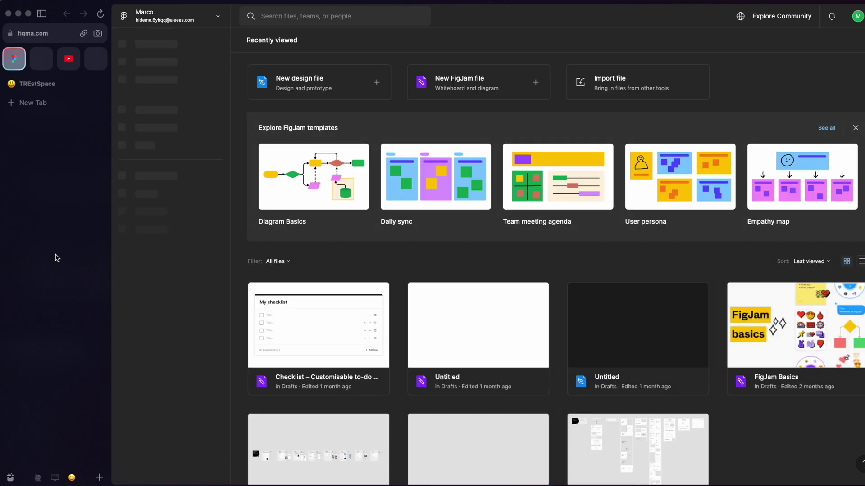
Open google.com in a new tab of TREstSpace
left_click(32, 110)
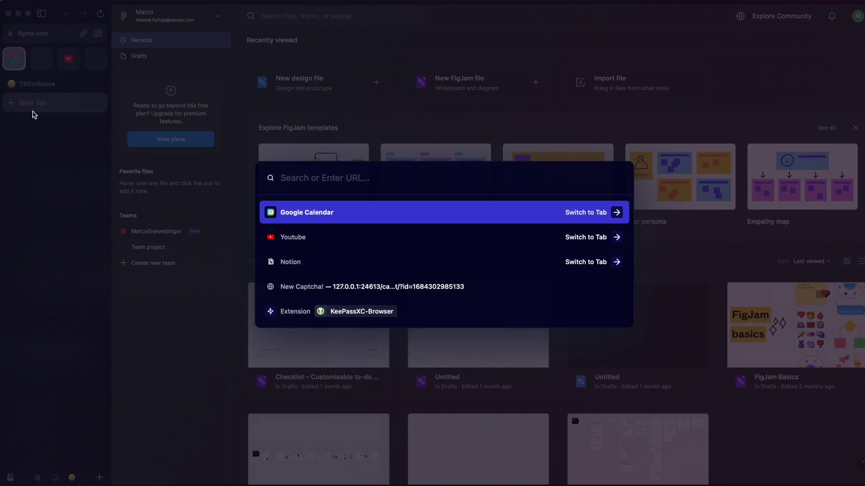
type("google.com")
key("BackSpace")
key("Return")
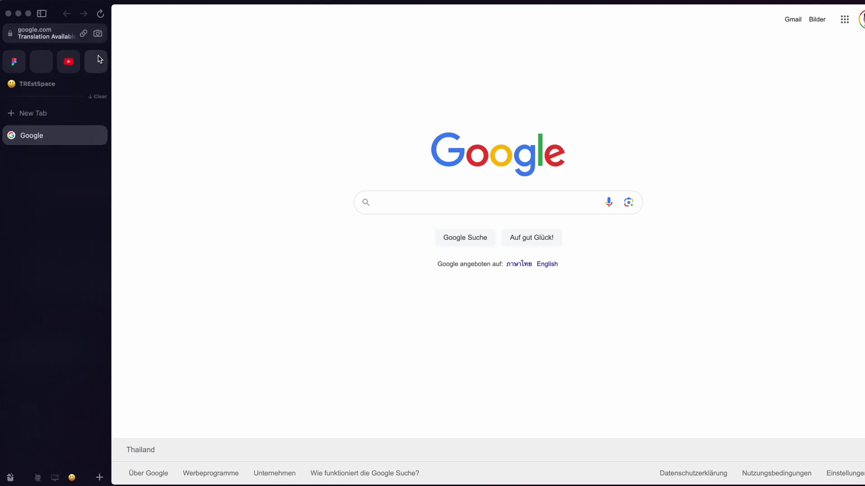
Switch to the Work space and open google.com in a new tab there
key("super+alt+Left")
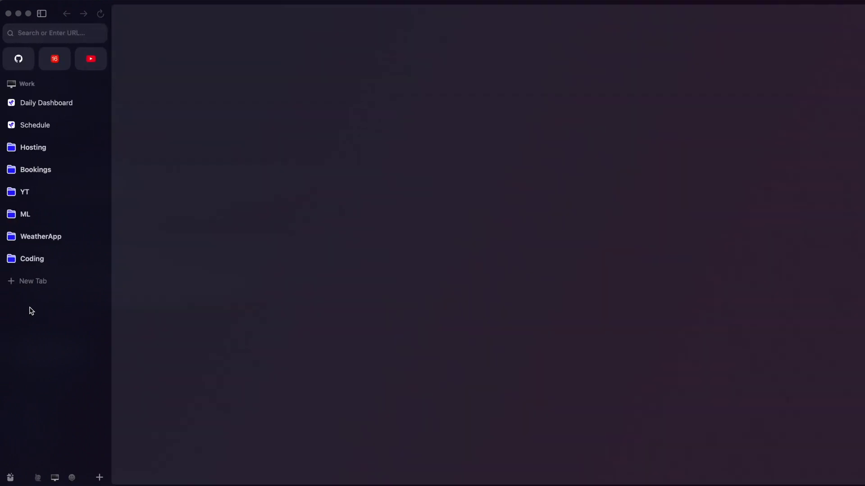
key("super+t")
type("go")
key("Return")
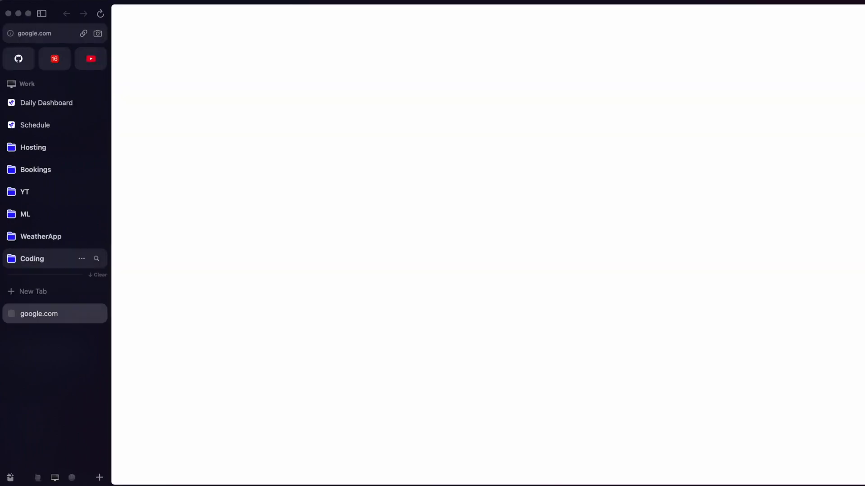
Compare the Google accounts signed in on the Google page in TREstSpace and in the Work space
key("super+alt+Right")
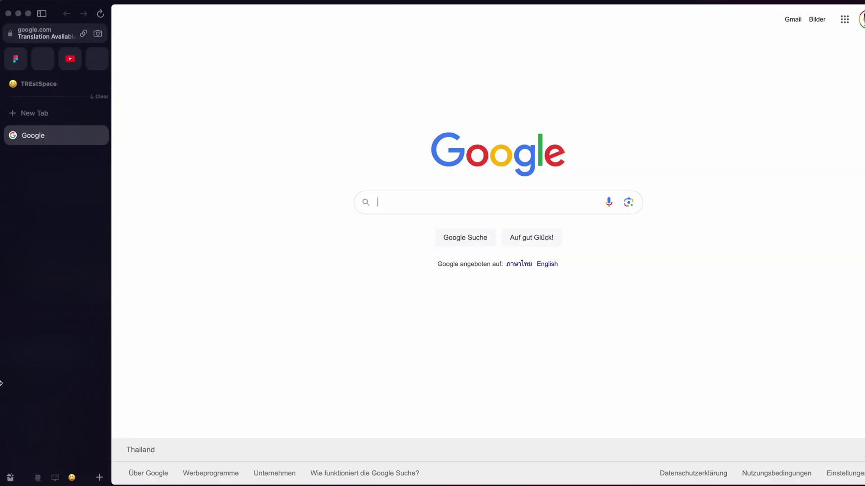
left_click(862, 20)
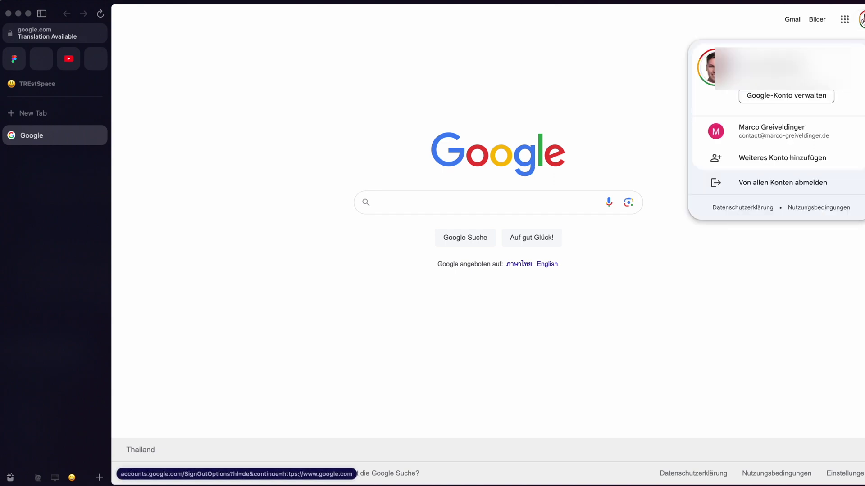
left_click(862, 20)
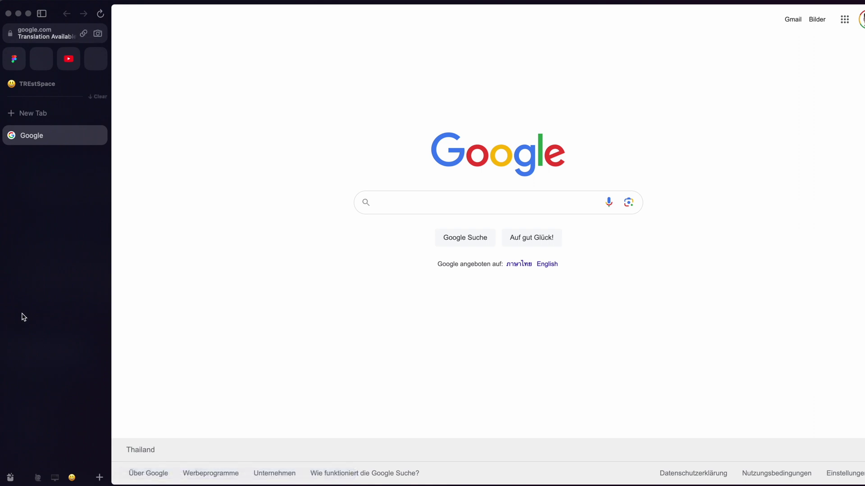
scroll(68, 291, "left", 5)
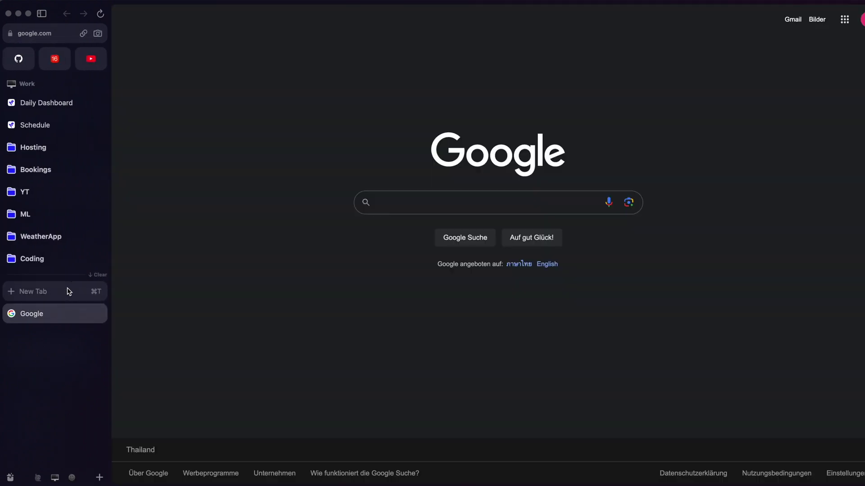
left_click(861, 25)
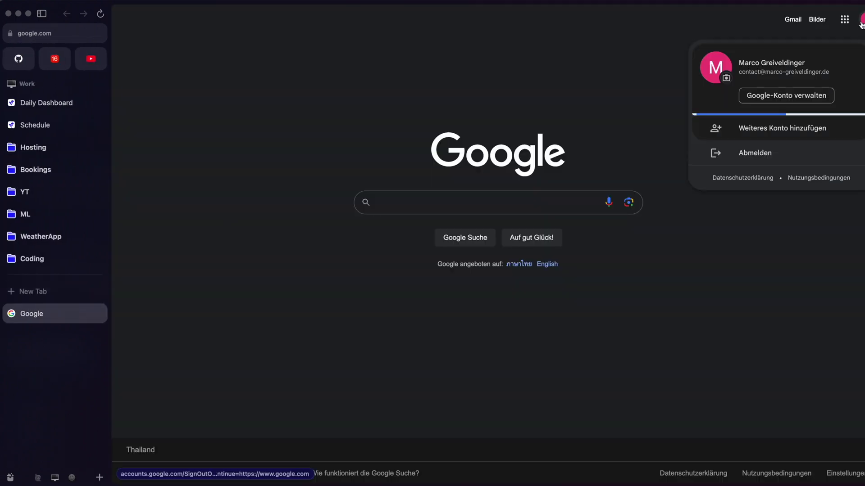
left_click(862, 25)
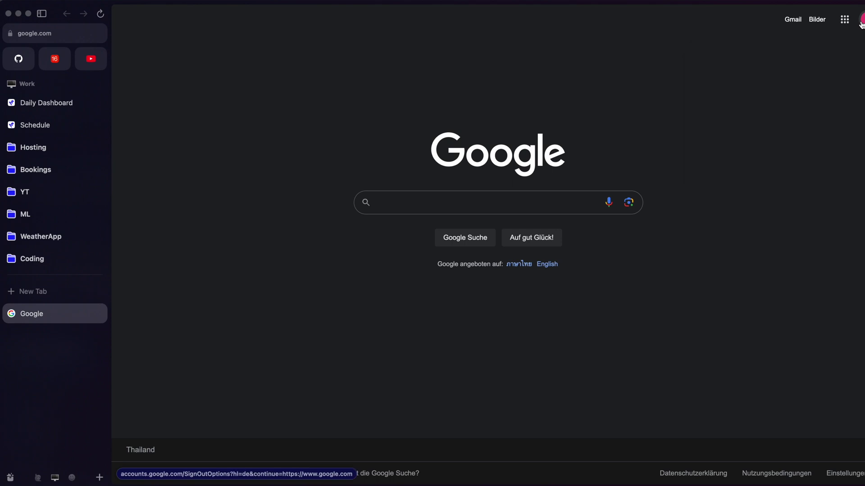
Cycle through the Private, Work and TREstSpace spaces, ending in the Private space
scroll(33, 419, "right", 5)
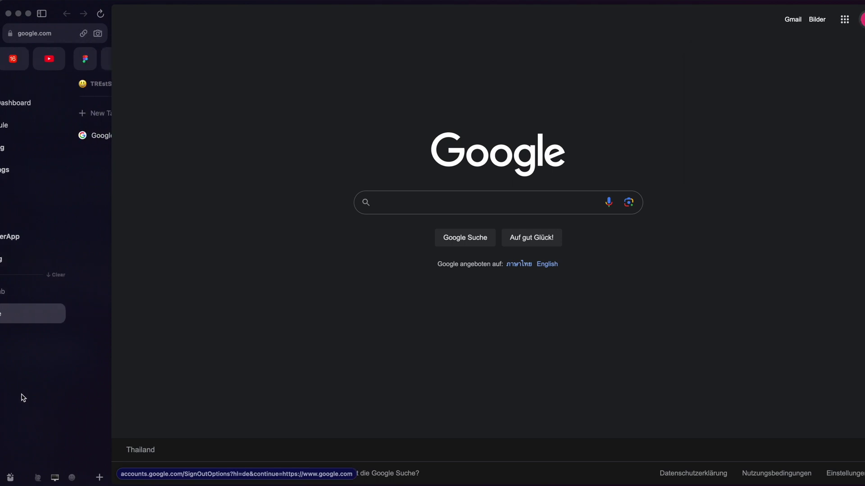
left_click(37, 477)
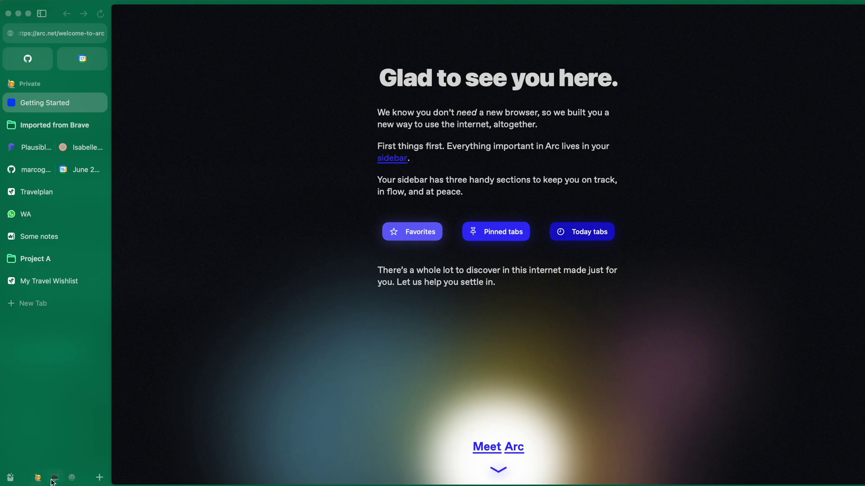
left_click(55, 478)
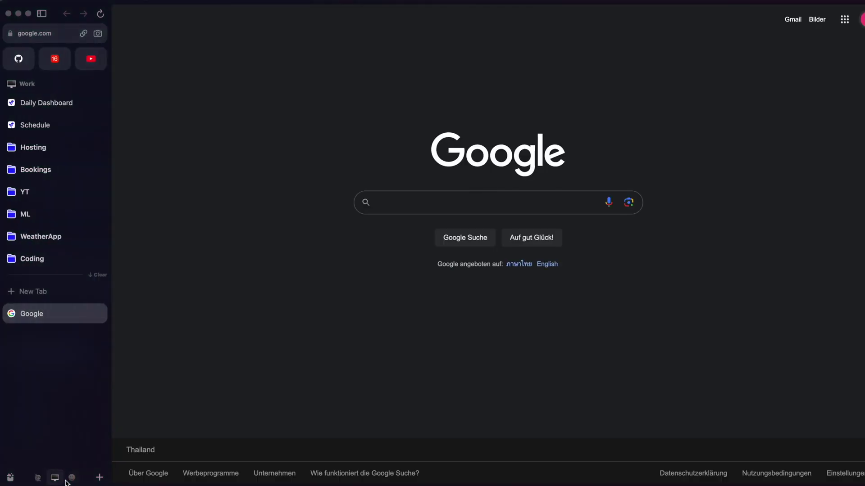
left_click(71, 477)
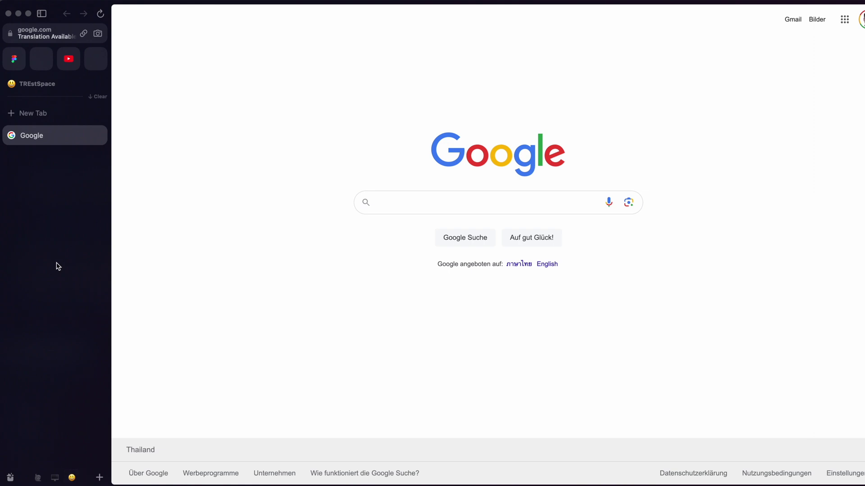
scroll(58, 266, "left", 3)
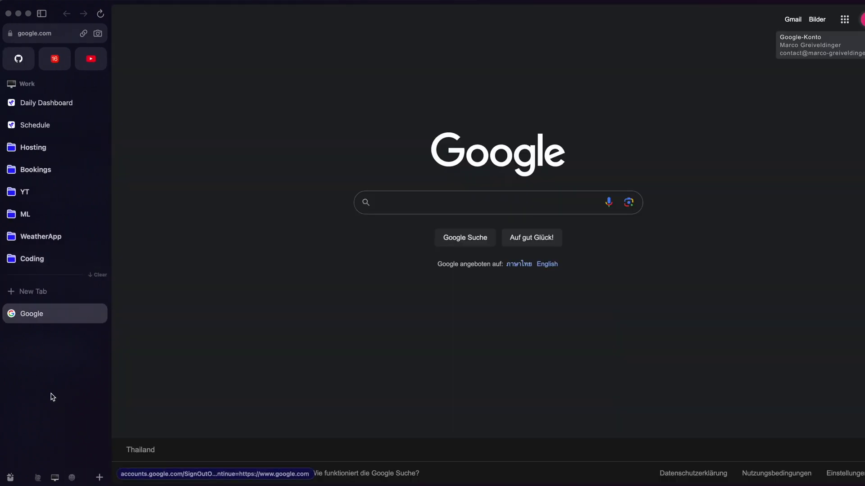
scroll(53, 396, "left", 3)
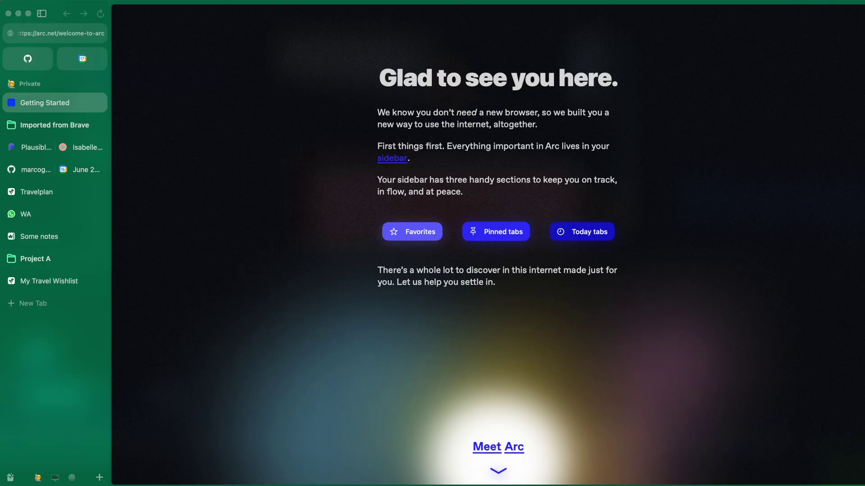
Open Air Traffic Control in the Links settings and add a route that opens URLs containing github in the Private space
left_click(40, 23)
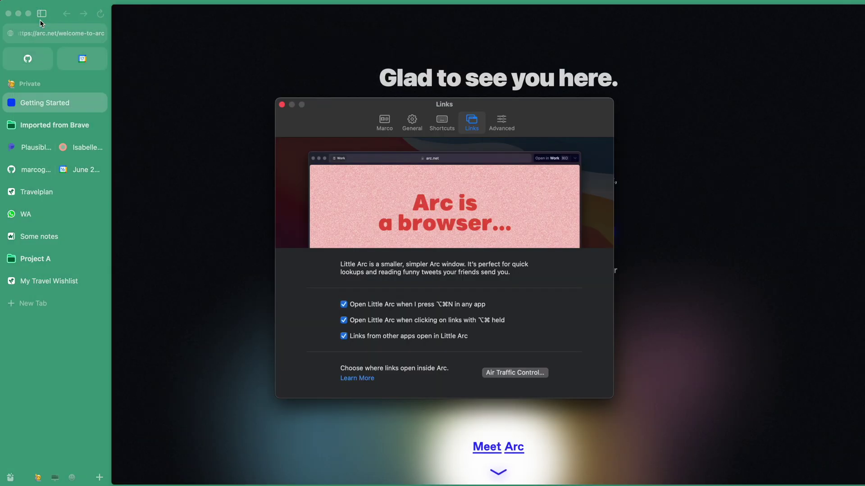
left_click(535, 373)
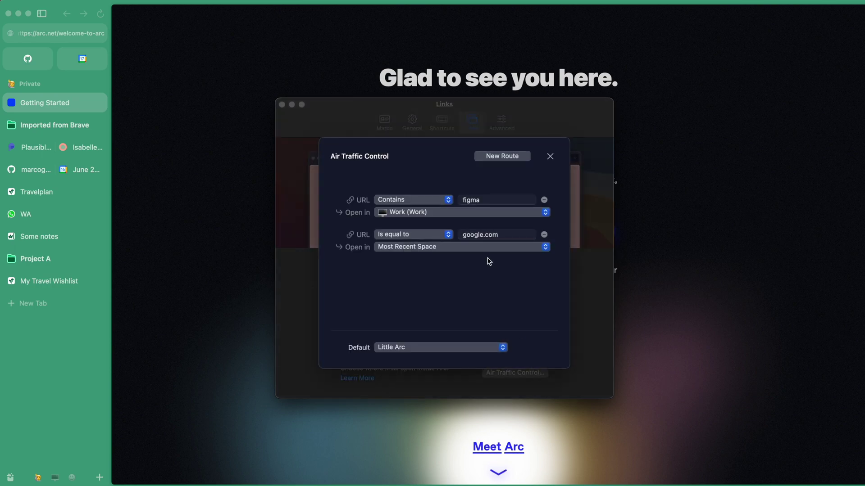
left_click(523, 158)
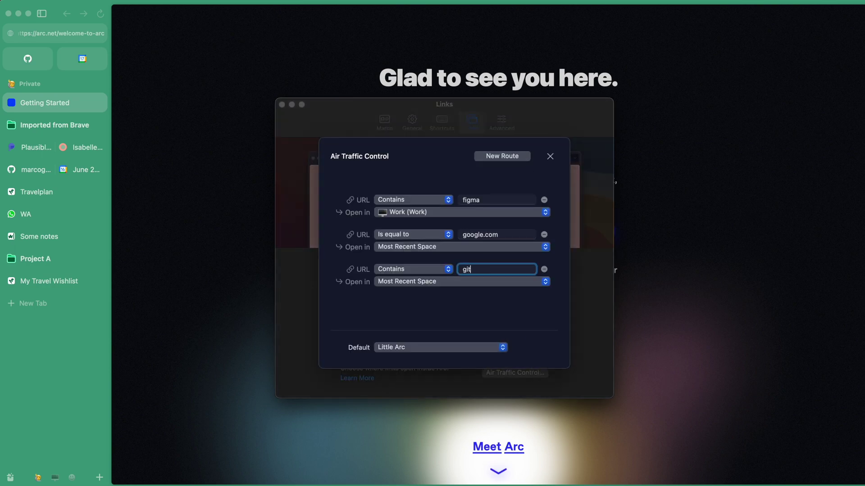
left_click(463, 283)
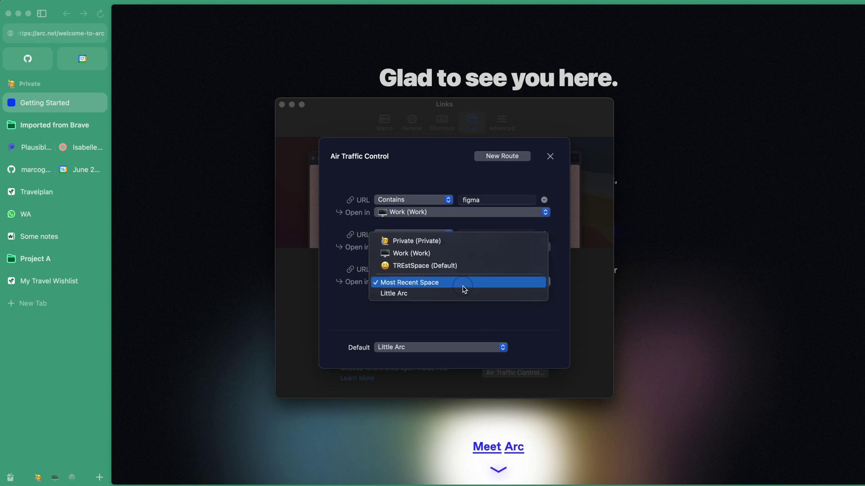
left_click(460, 241)
Add a route that opens URLs containing someTest.loca in Little Arc, keep Little Arc as the default, and close Air Traffic Control
left_click(512, 160)
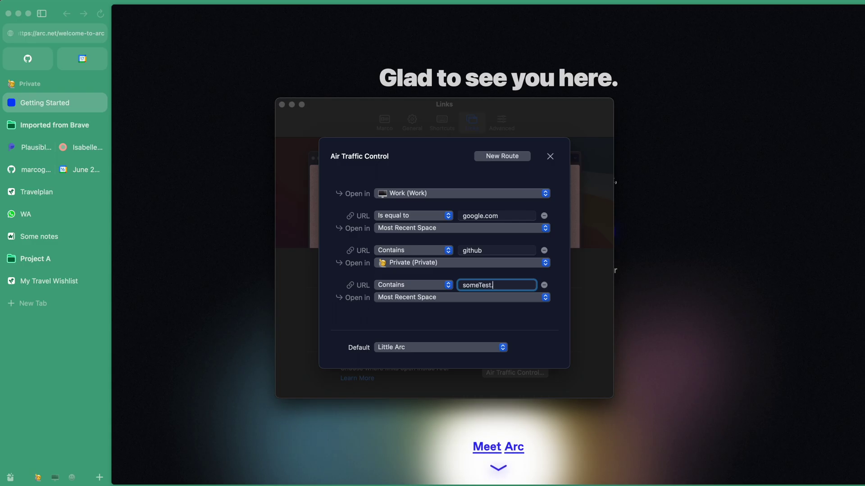
left_click(430, 298)
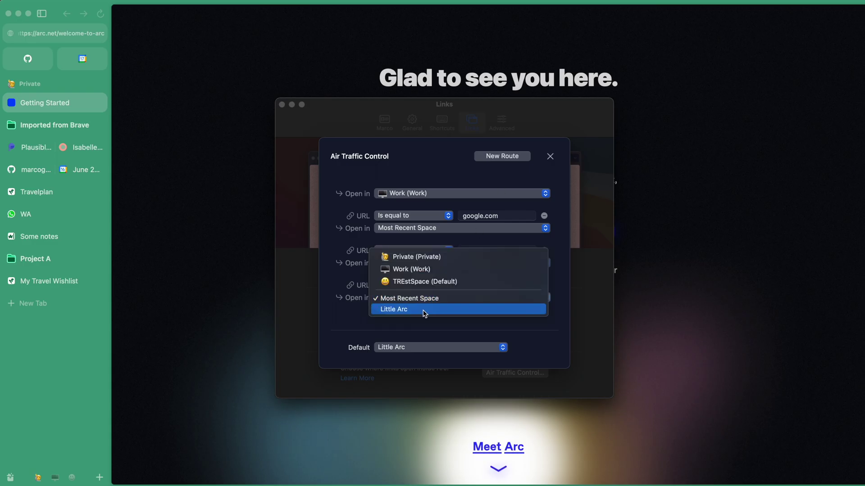
left_click(424, 310)
left_click(444, 347)
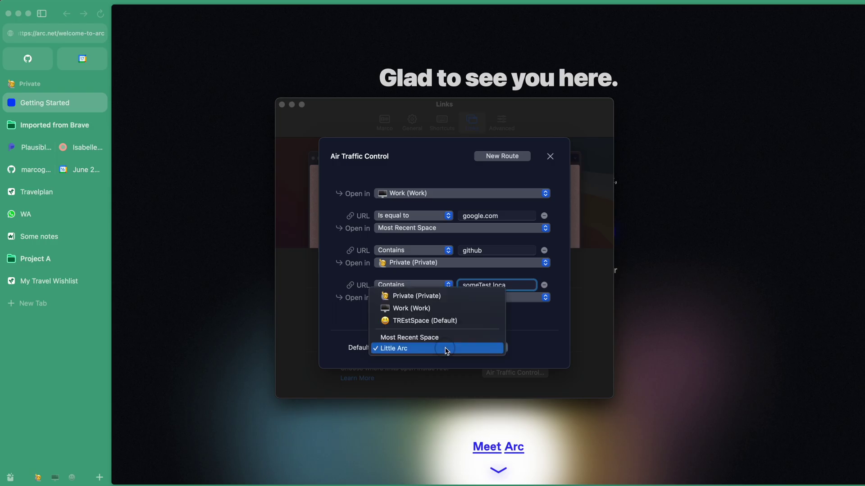
left_click(552, 354)
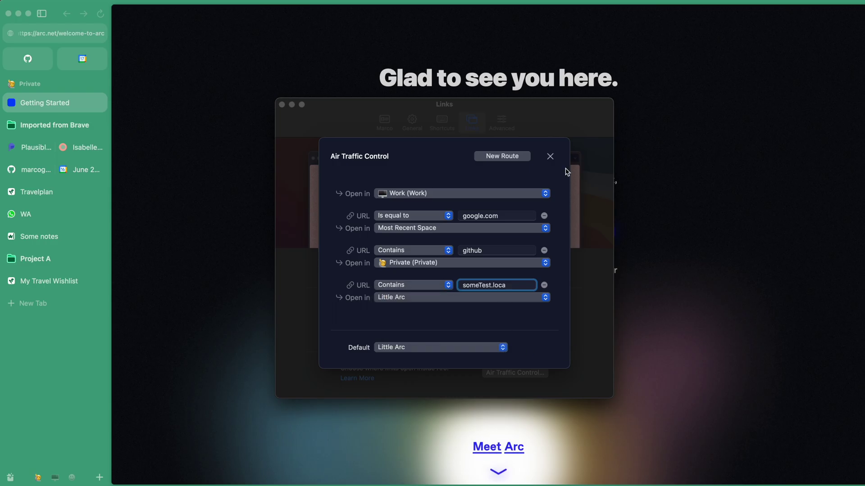
left_click(550, 156)
Enter figma.com as the new address for the Google tab in the Private space
key("super+l")
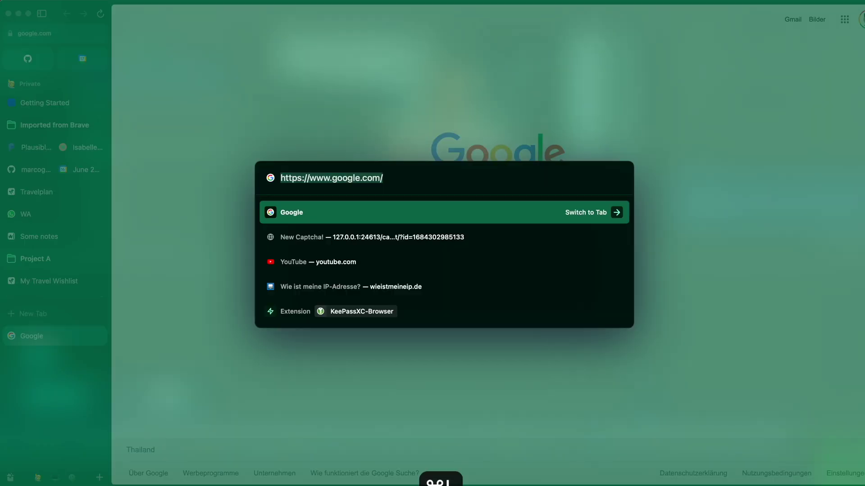
type("figma.com")
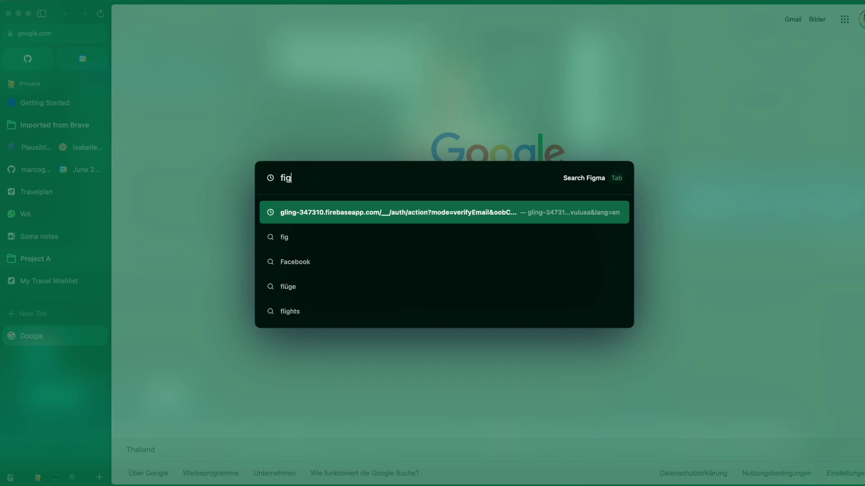
key("Return")
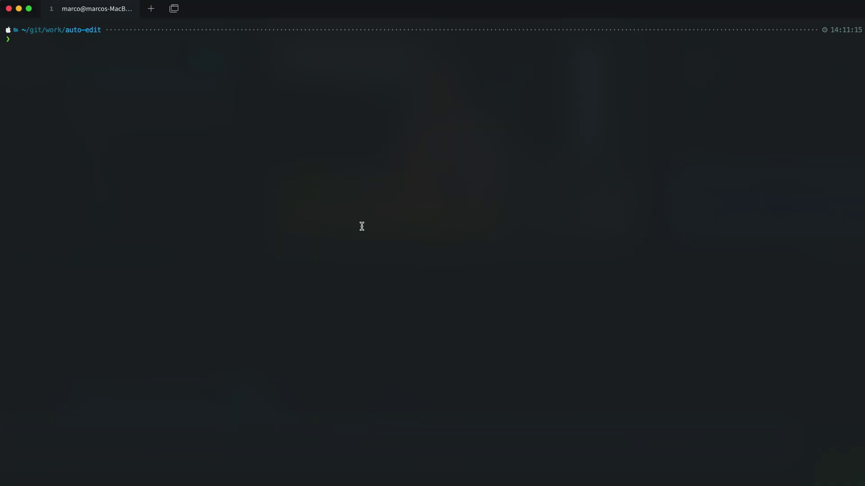
Switch to the terminal and run echo test in the auto-edit folder
type("e")
key("Return")
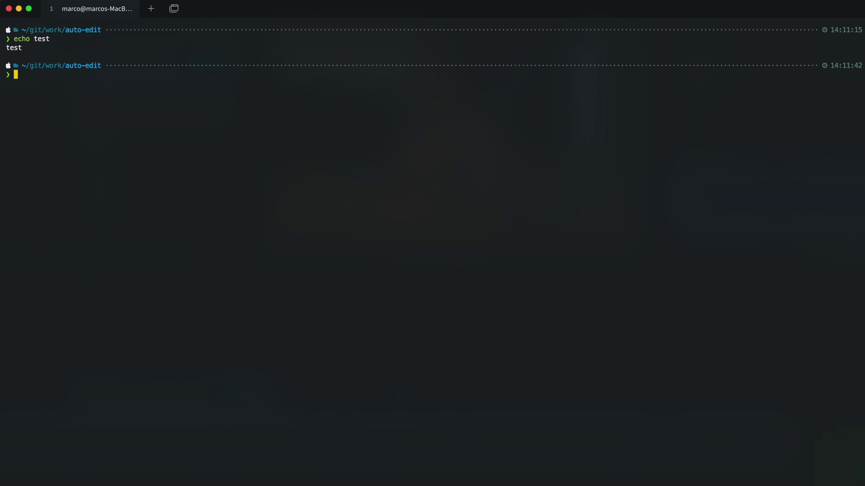
Search for "how tall is barack obama" in a Little Arc window over the terminal and move the page to the Private space
key("super+alt+n")
type("how tall is barack obama")
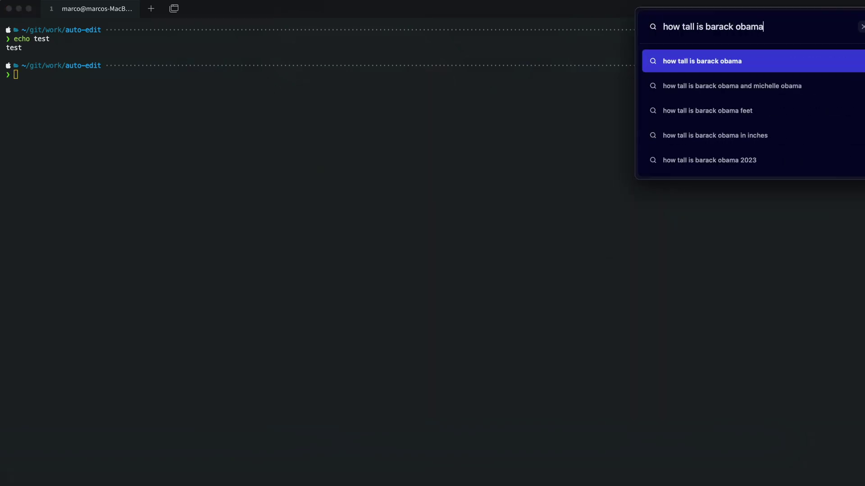
key("Return")
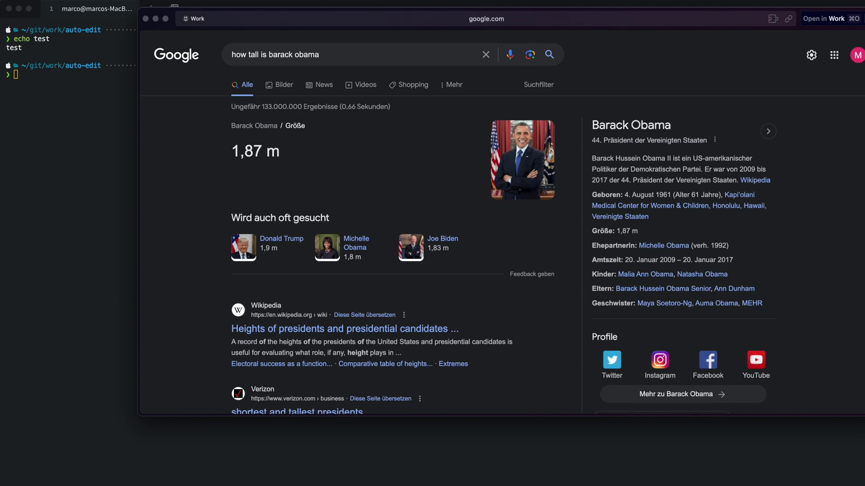
key("super+shift+o")
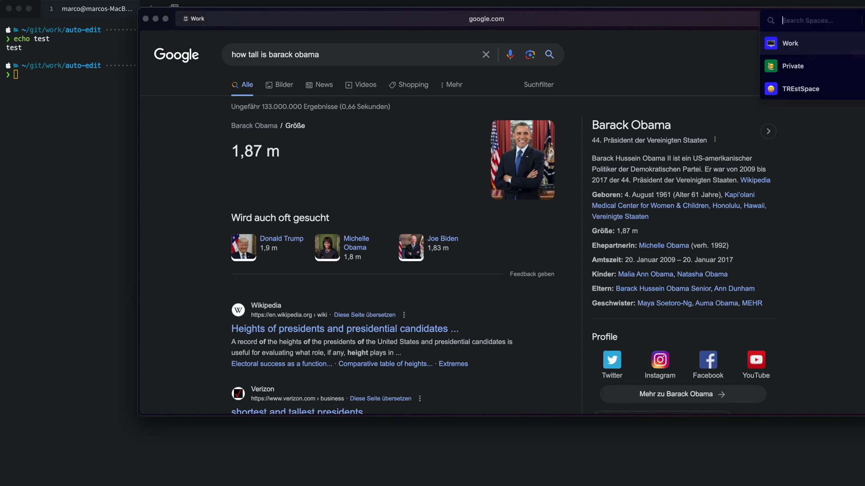
left_click(809, 70)
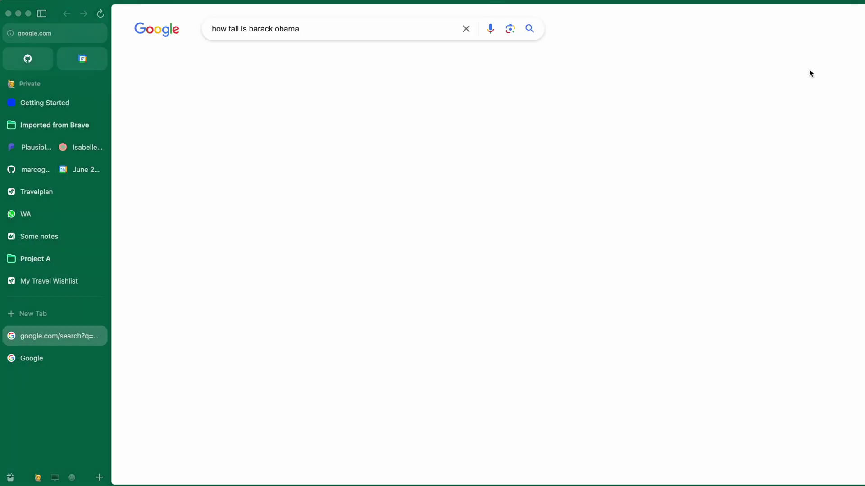